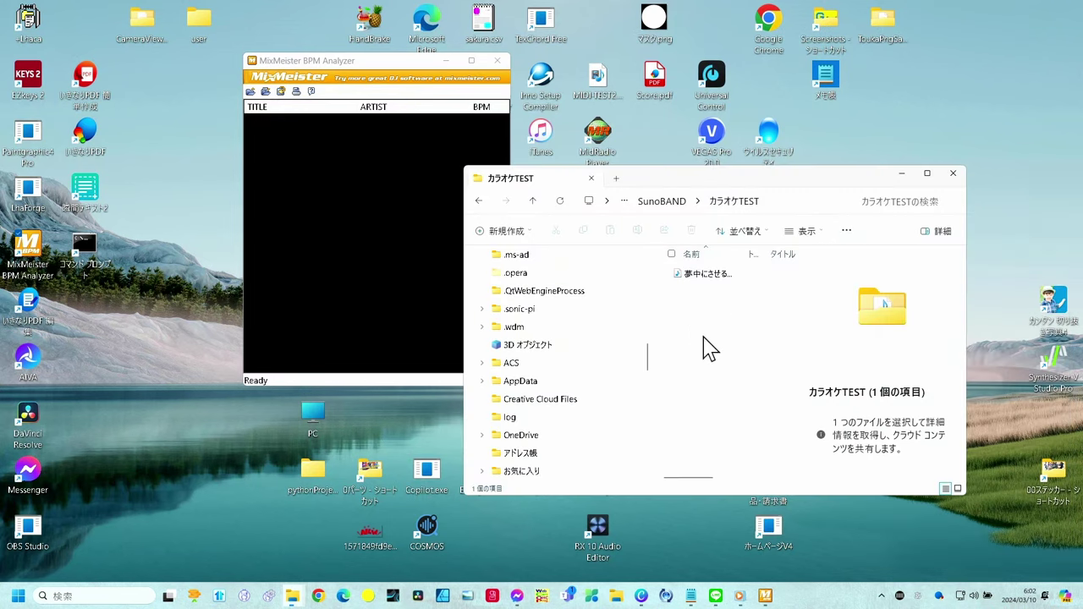
Measure the BPM of 夢中にさせる日々.mp3 in MixMeister BPM Analyzer and close the analyzer.
left_click(702, 282)
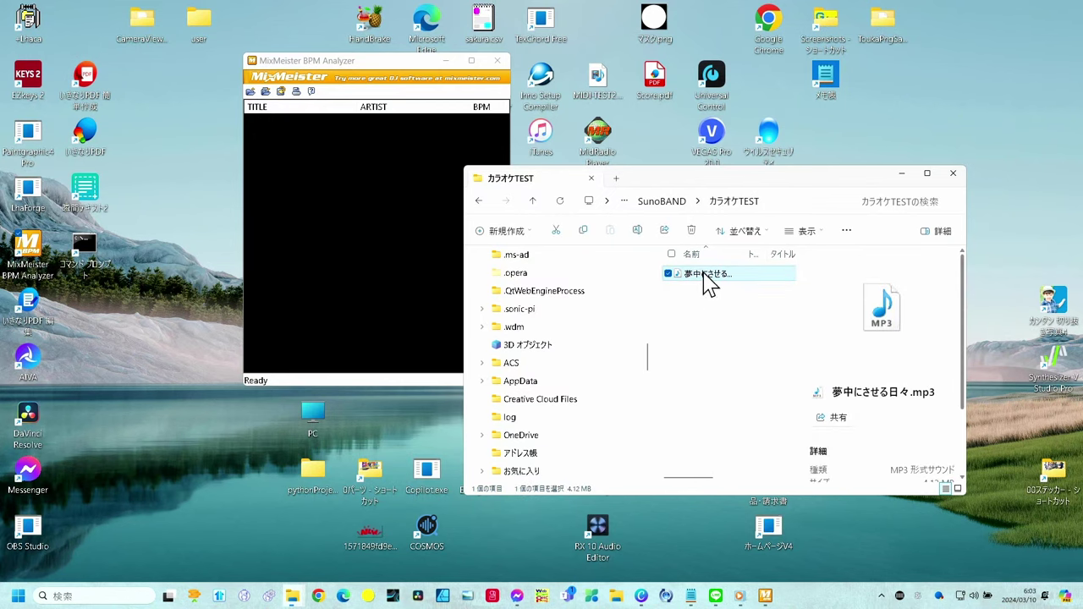
mouse_move(704, 282)
left_click_drag(708, 283, 364, 206)
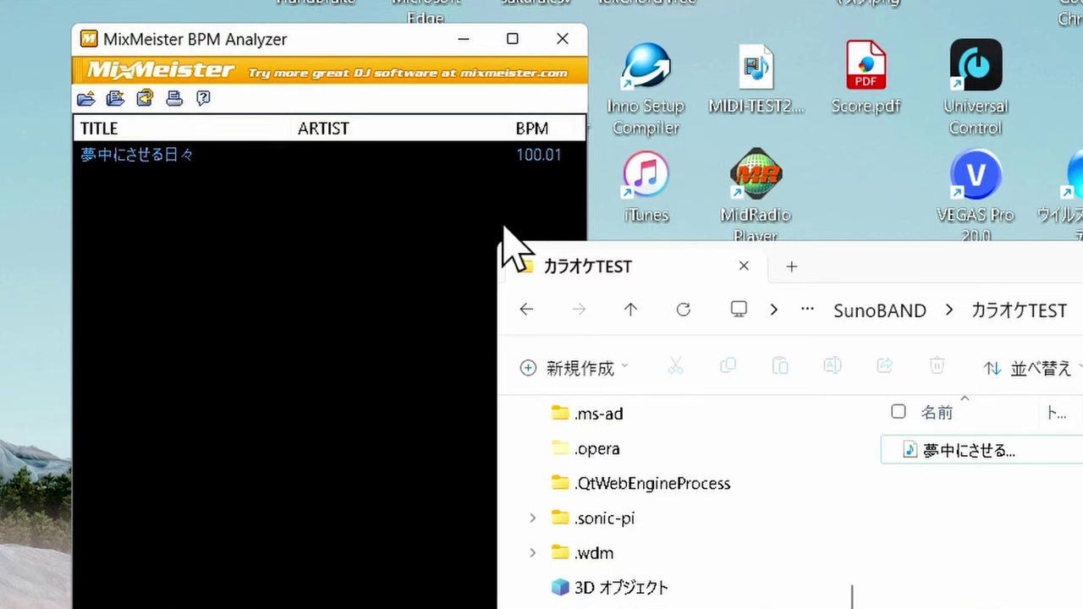
left_click(561, 44)
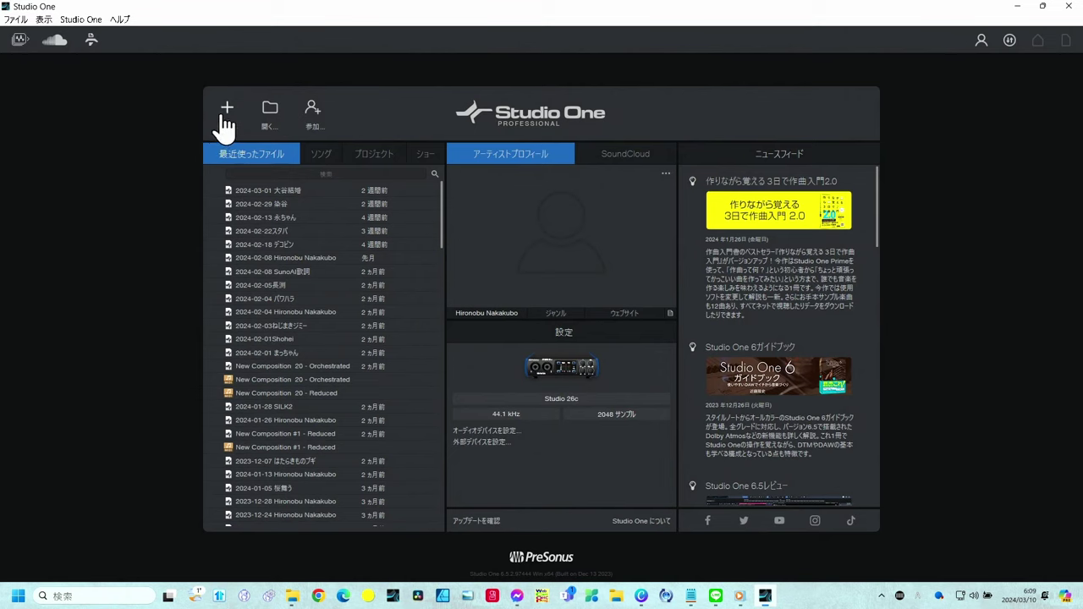
Switch to Studio One, create the song 2024-03-10 カラオケTEST and import 夢中にさせる日々.mp3 as an audio track.
left_click(225, 110)
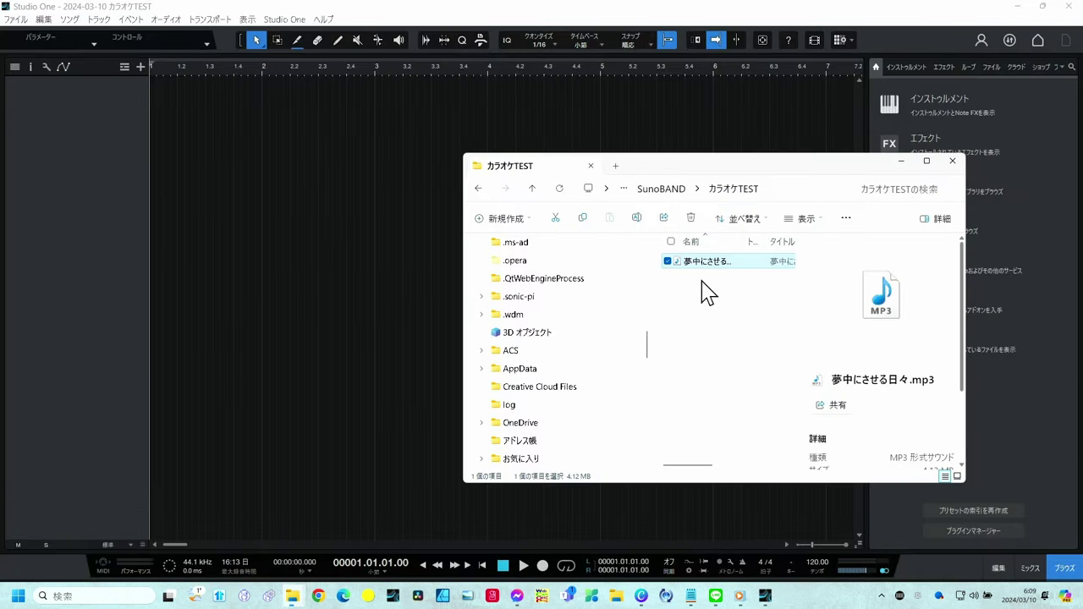
left_click_drag(702, 265, 221, 110)
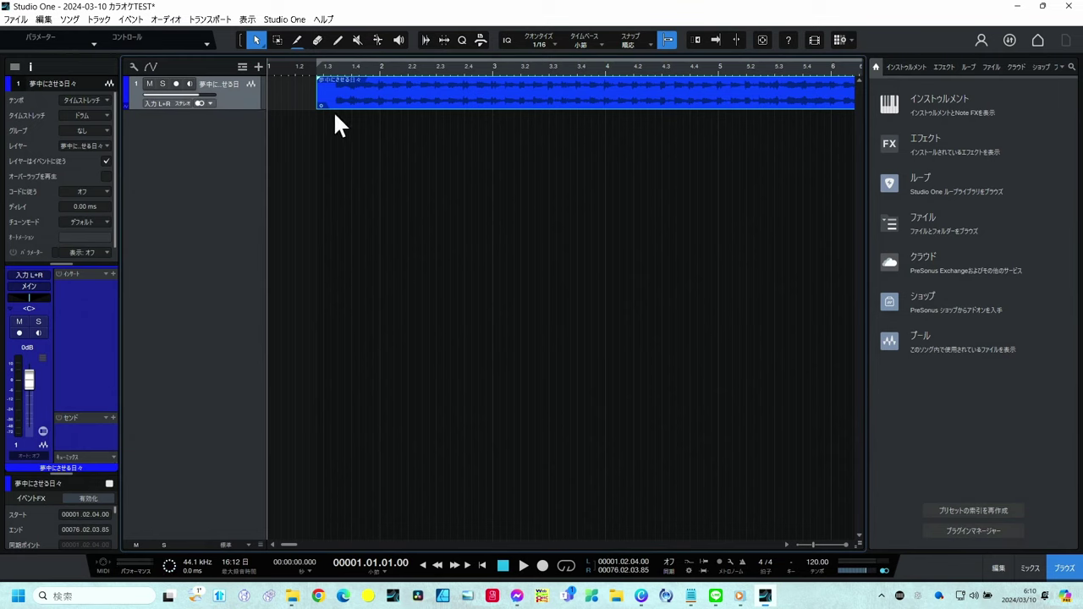
Set the audio track's tempo mode to 追従しない and the song tempo to 100.01 BPM.
right_click(361, 89)
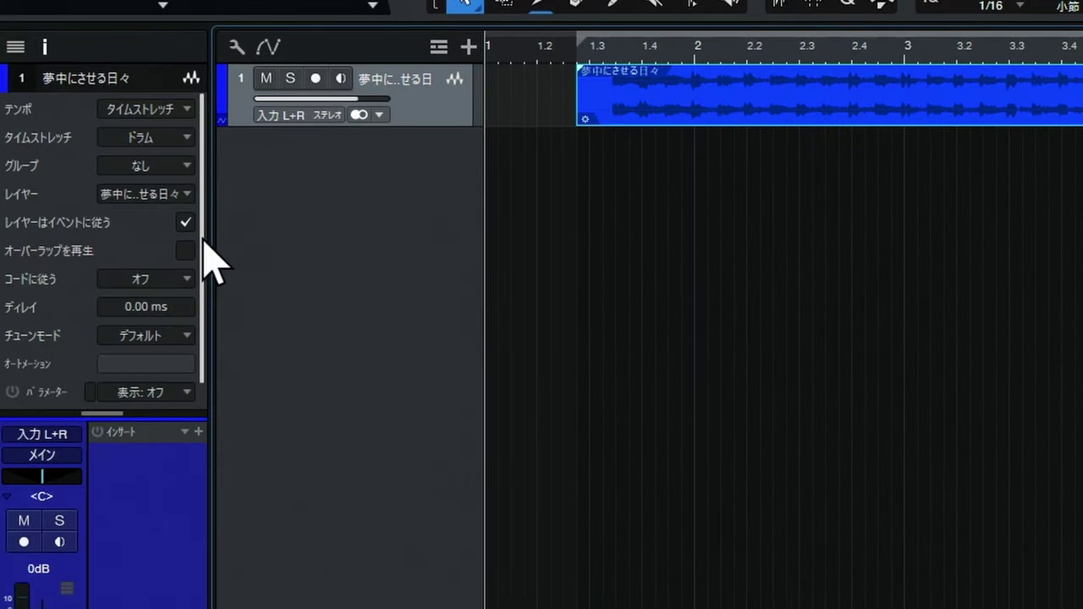
left_click(186, 110)
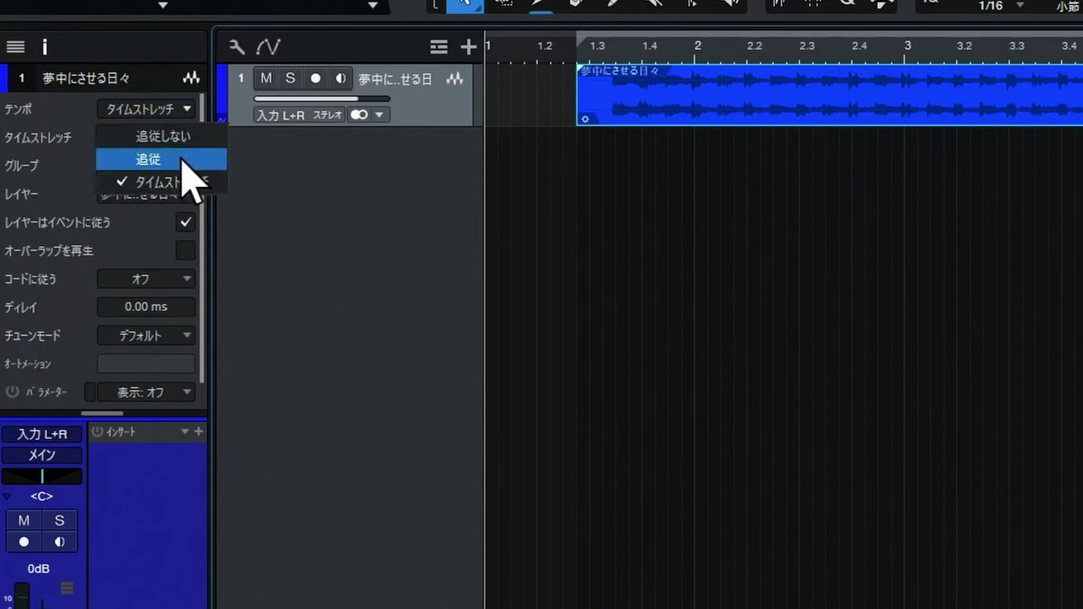
left_click(183, 138)
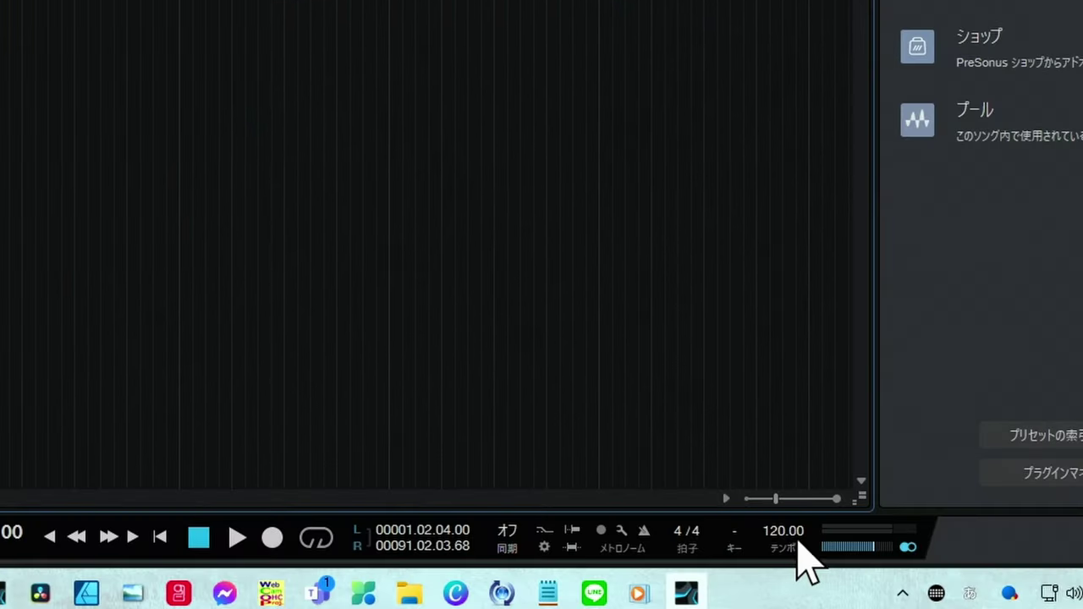
left_click(785, 532)
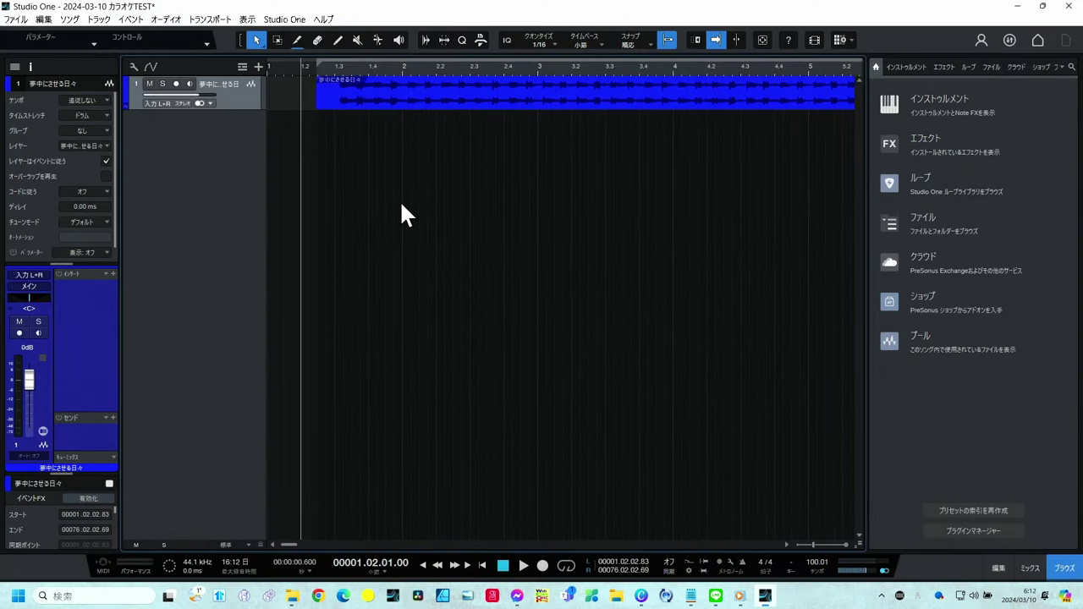
Play the opening, turn snapping off and shift the audio event so its first sound lines up with bar 2.
key("space")
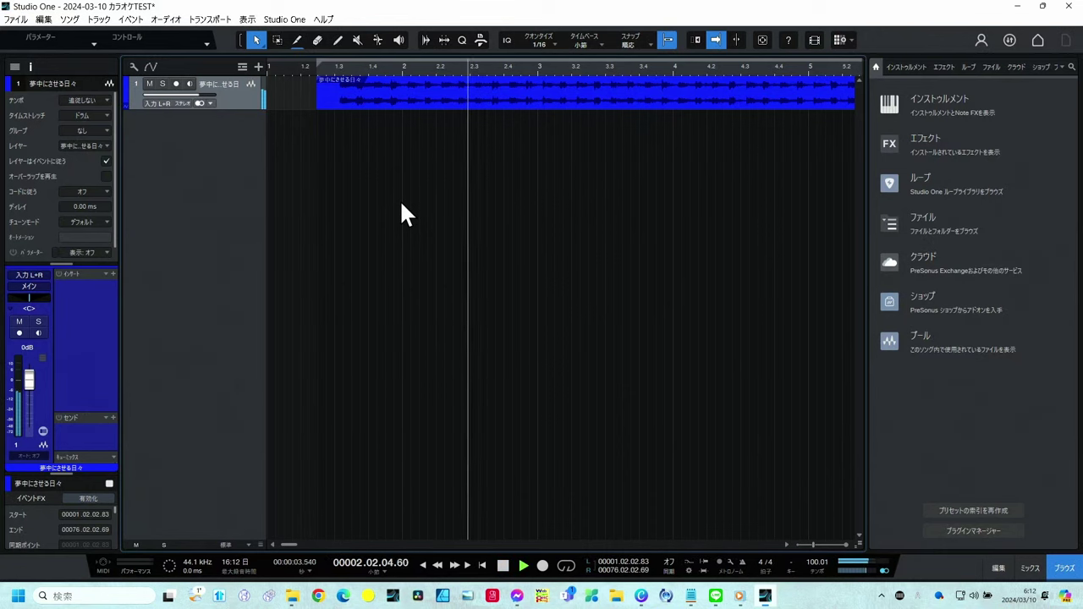
key("space")
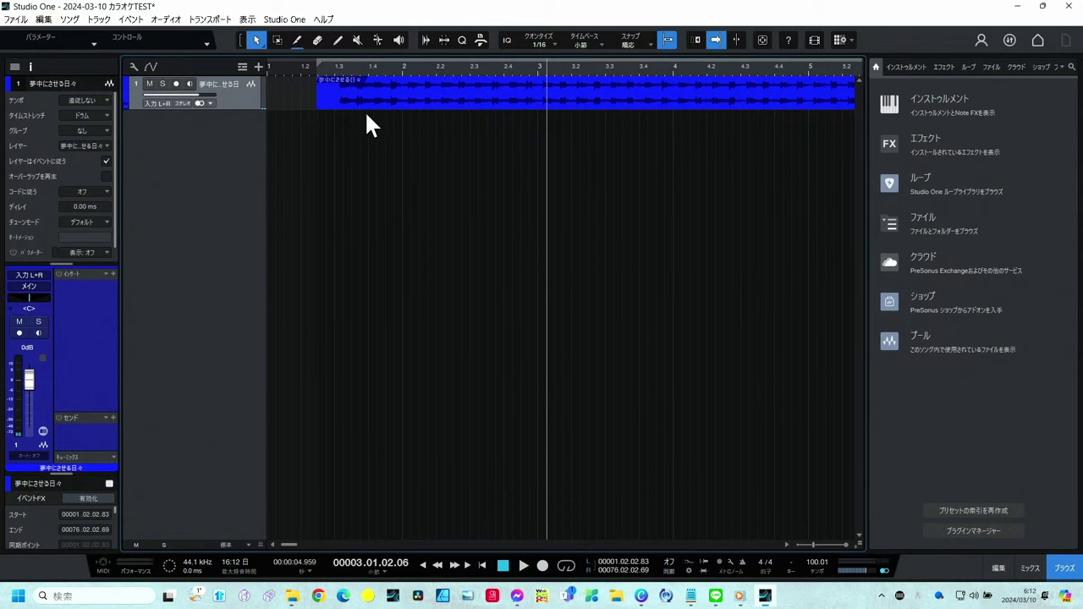
left_click(372, 94)
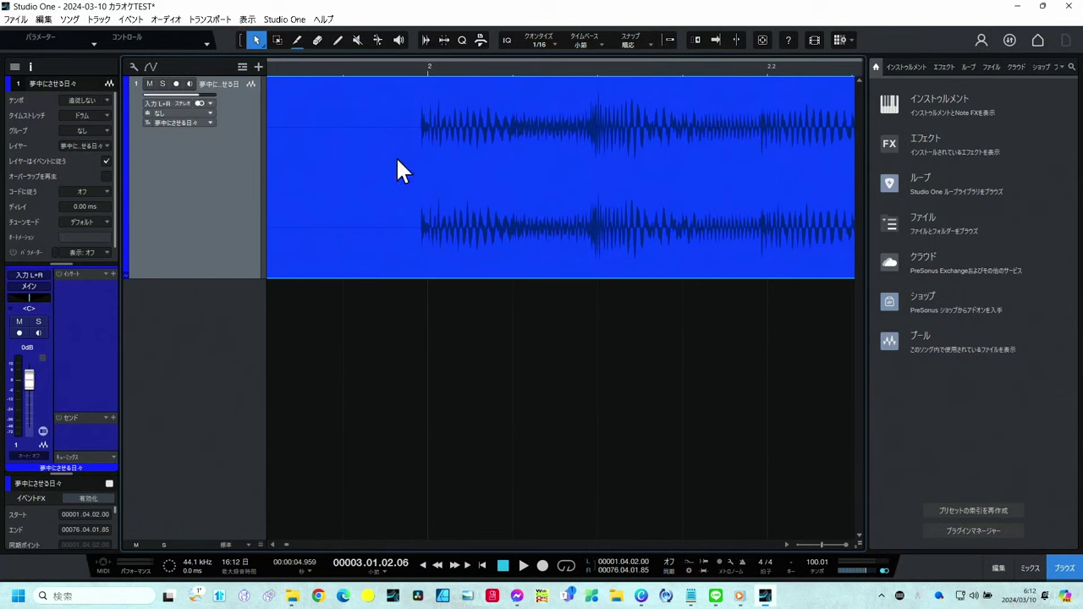
left_click_drag(398, 159, 404, 165)
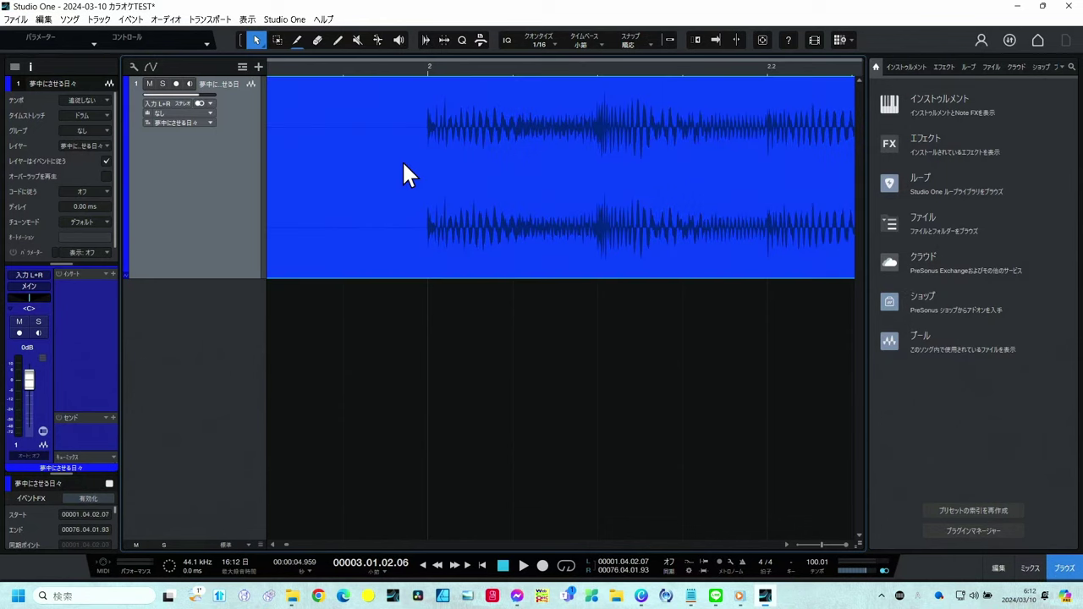
left_click(430, 73)
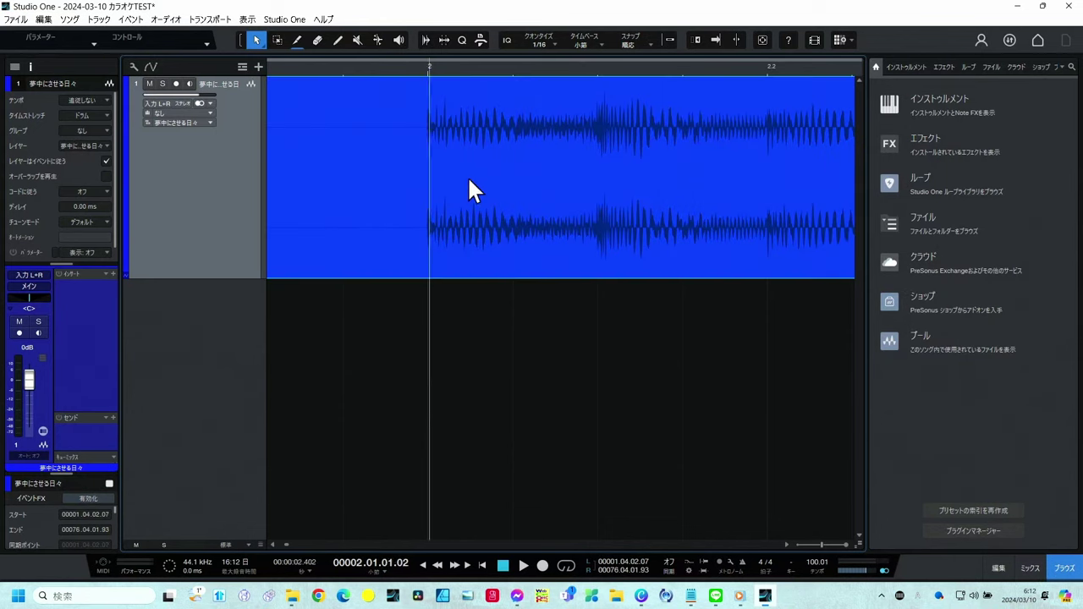
Compare the waveform with the bar line at bar 55 and set the song tempo to 100 BPM.
left_click_drag(452, 64, 387, 25)
left_click_drag(735, 69, 643, 68)
left_click_drag(715, 68, 715, 127)
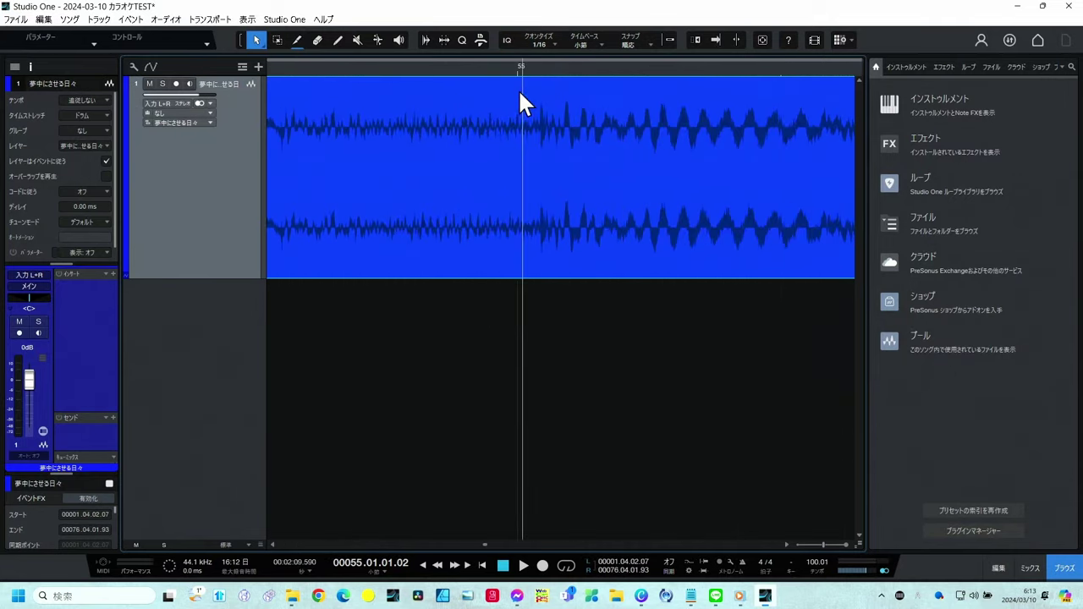
double_click(817, 562)
type("100")
key("Return")
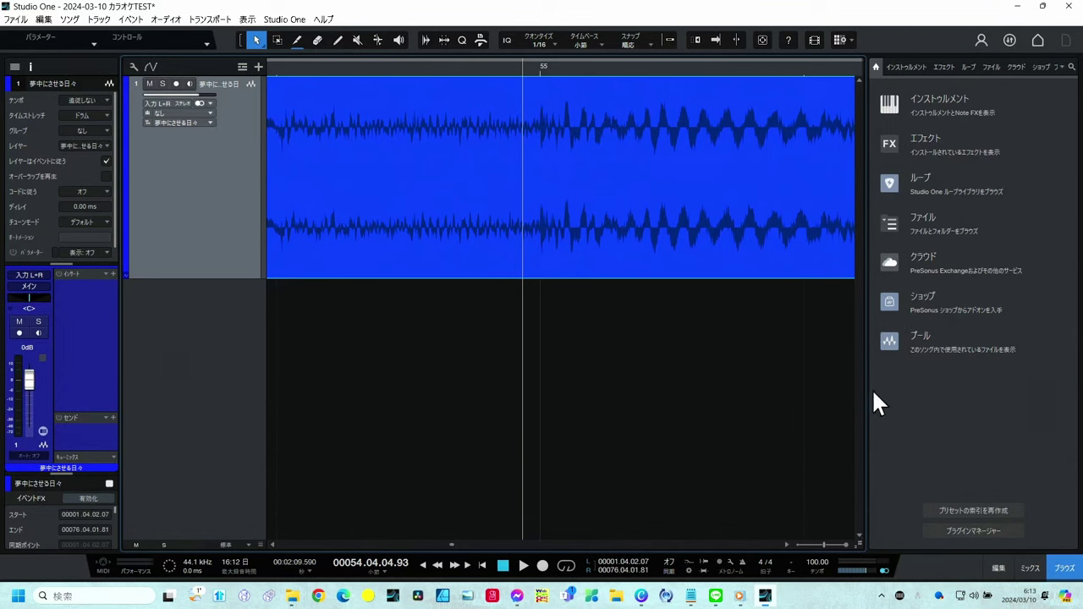
Check how the waveform's beats line up with the bar lines at bars 55, 2 and 47.
left_click(539, 70)
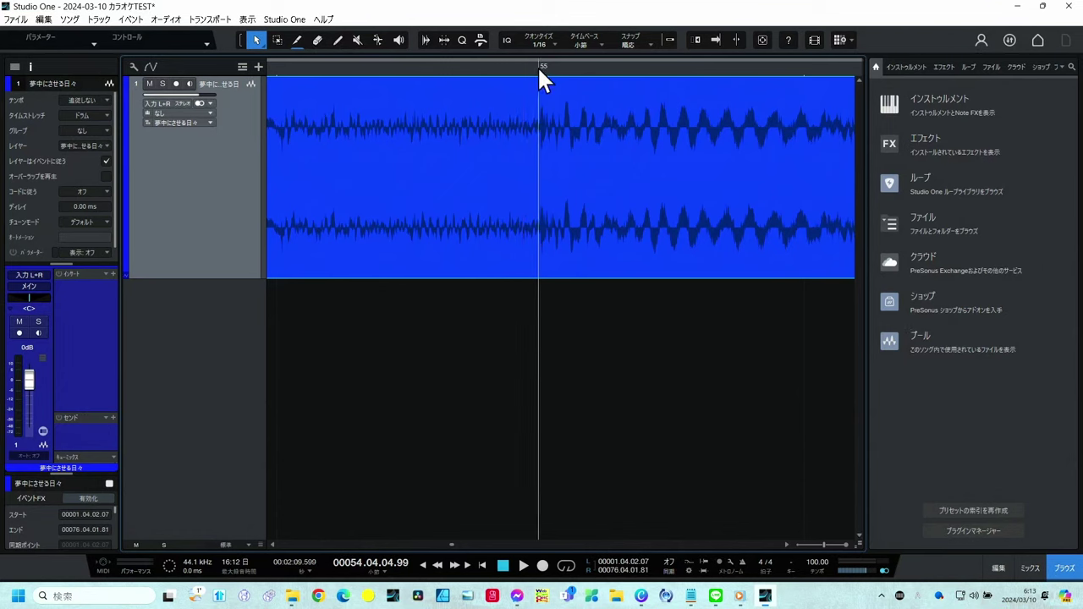
key("w")
key("w")
key("w")
key("w")
key("w")
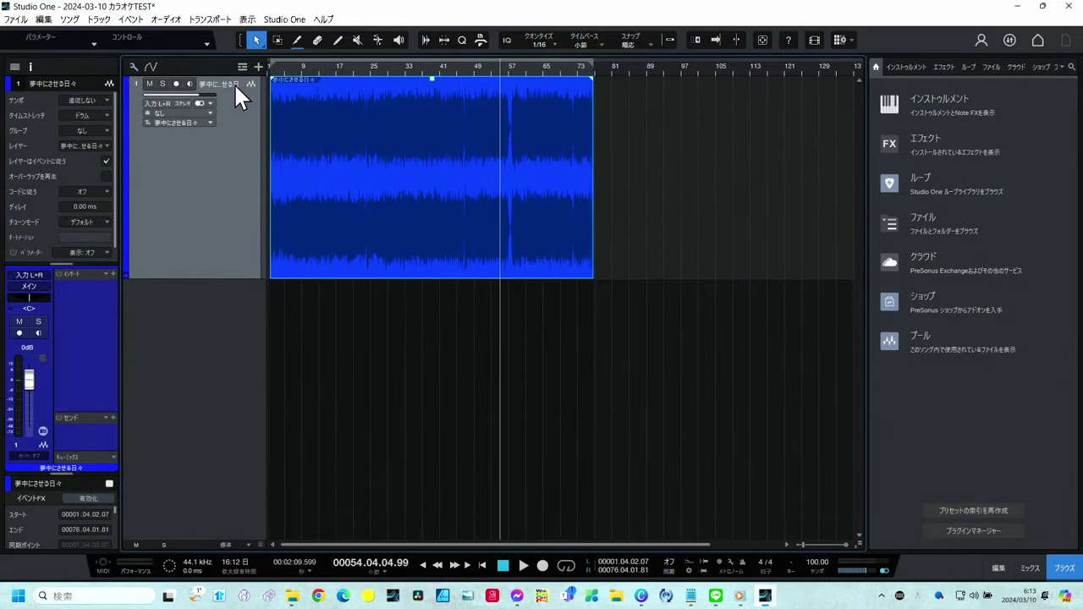
left_click_drag(269, 67, 358, 145)
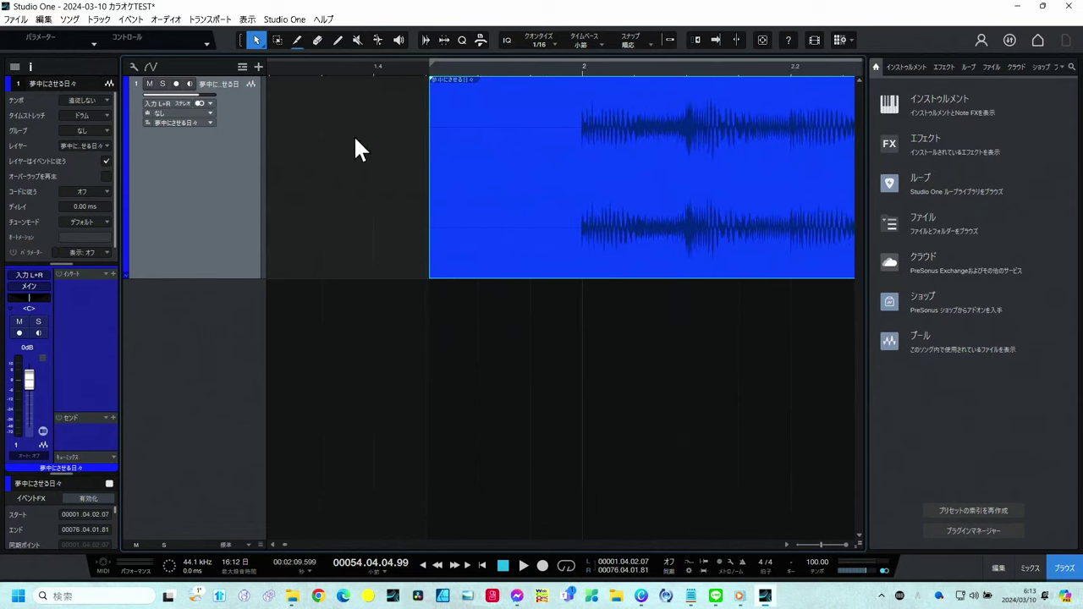
left_click(581, 67)
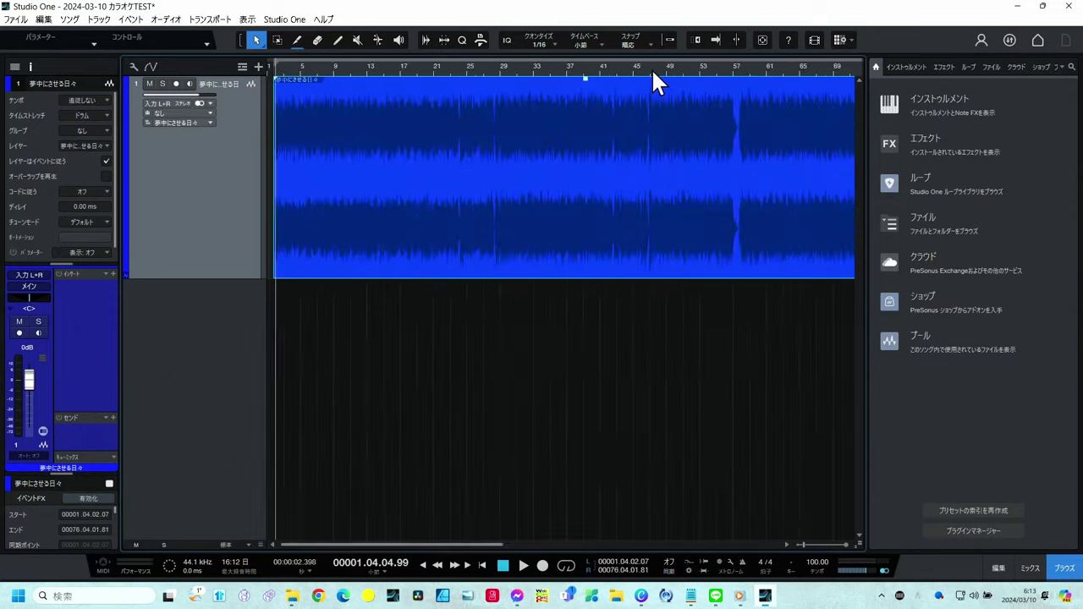
left_click_drag(652, 69, 661, 145)
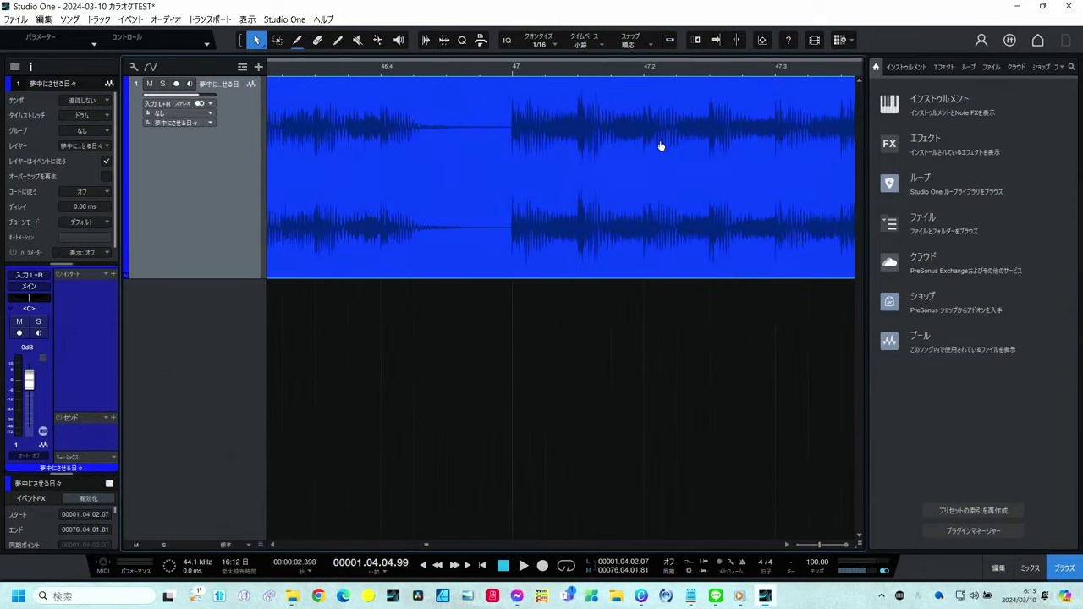
left_click(515, 68)
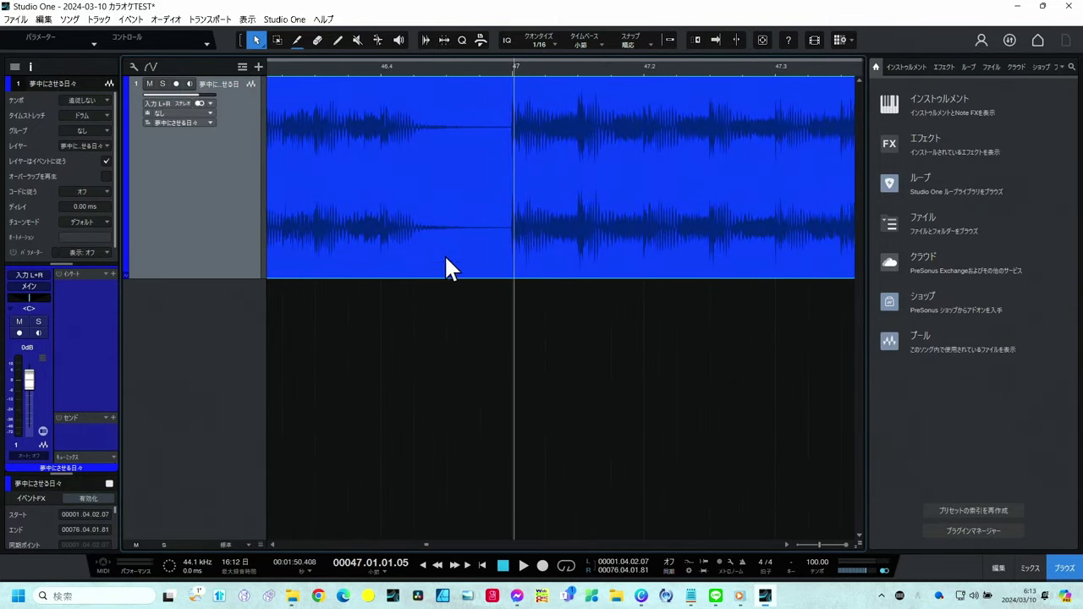
left_click_drag(515, 67, 515, 2)
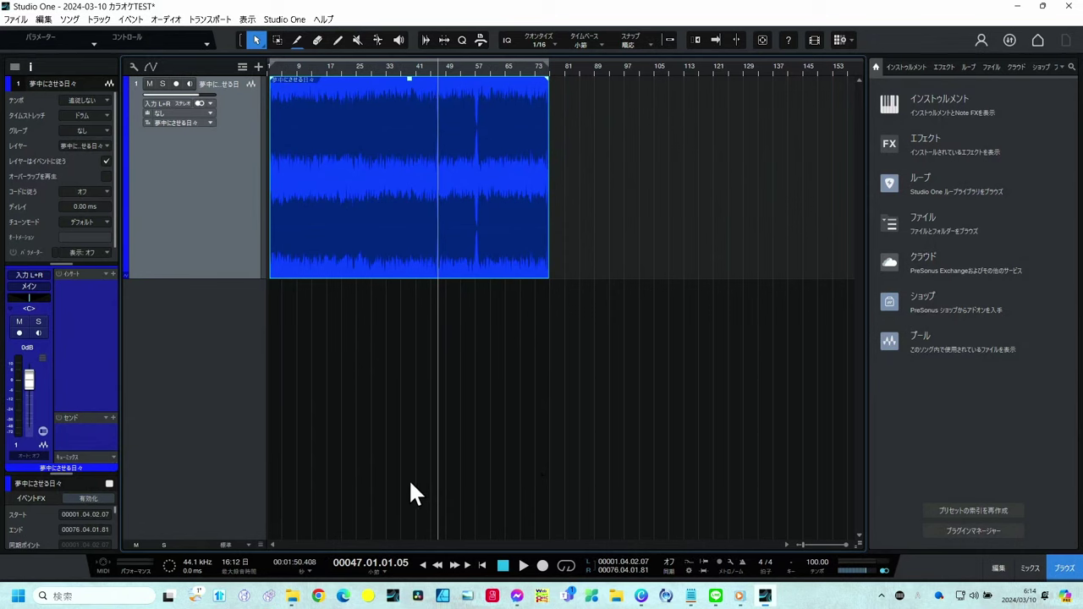
Show the arranger track and play the song from its start to find where the intro ends.
left_click(243, 66)
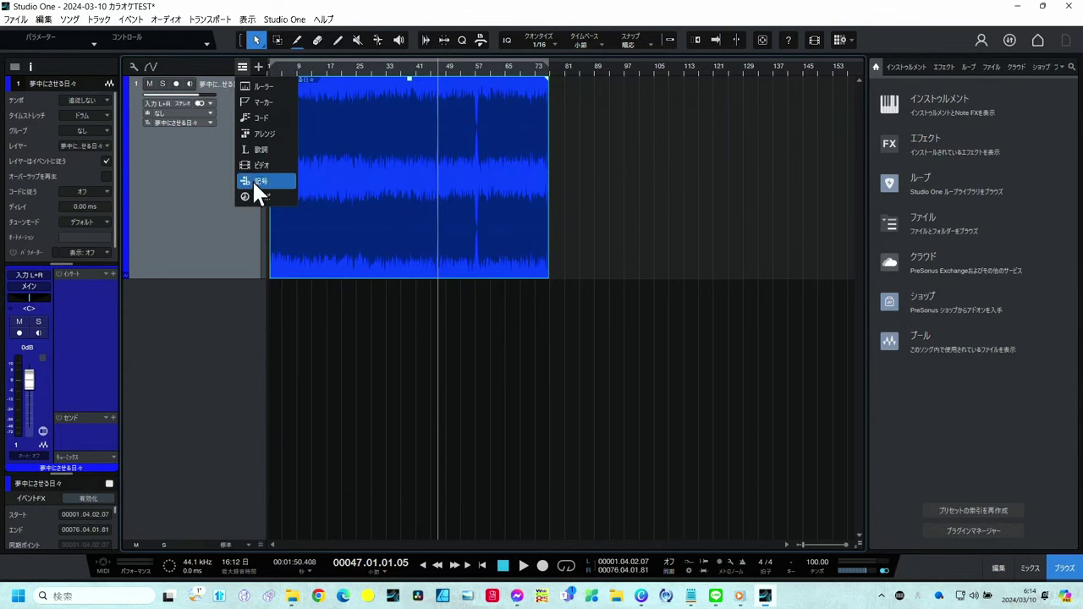
left_click(259, 136)
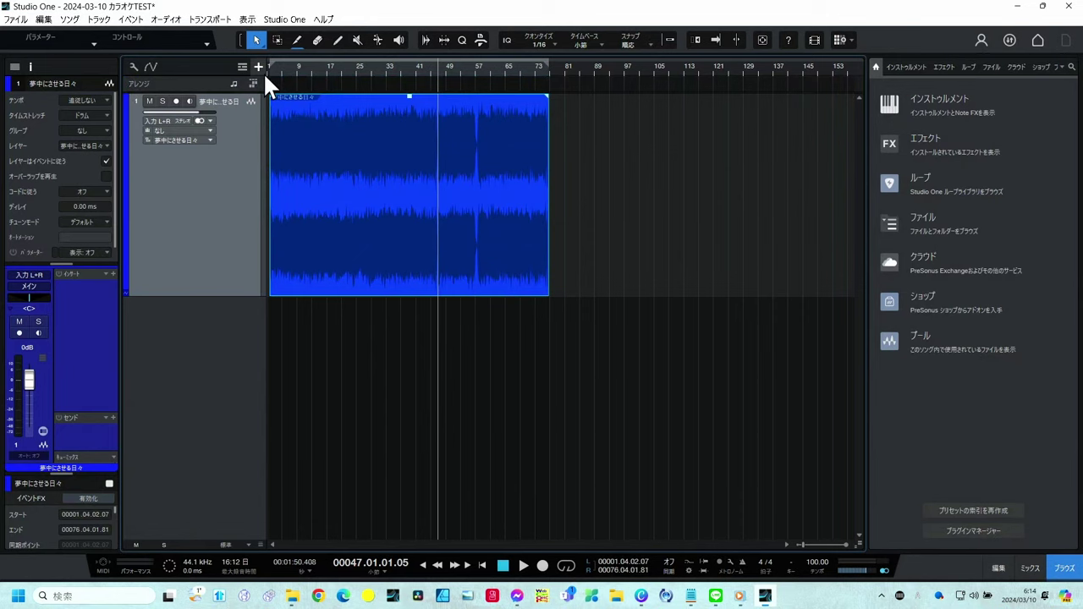
left_click_drag(280, 69, 345, 100)
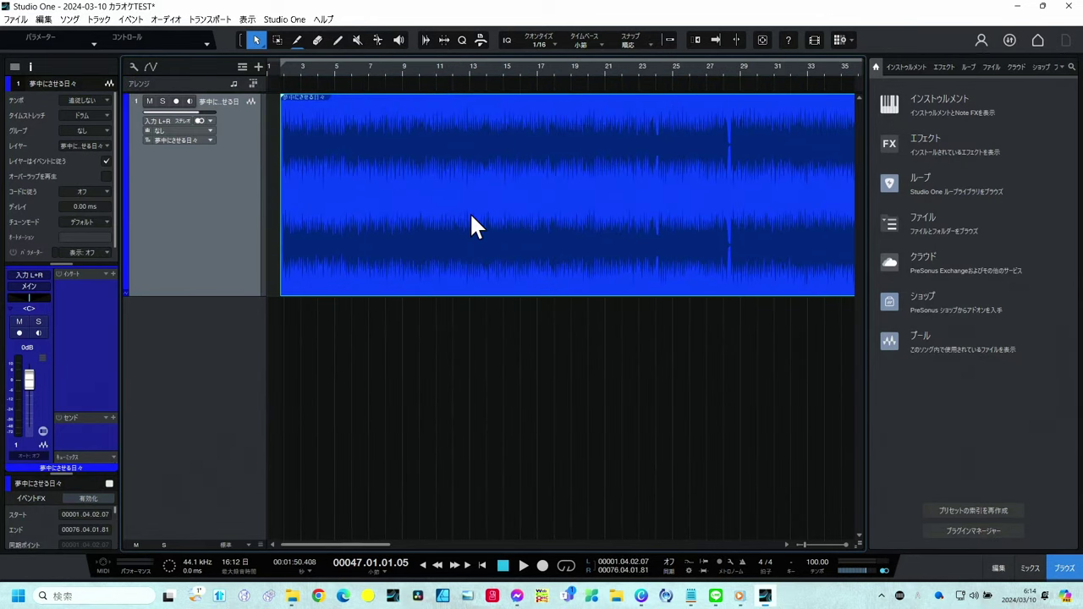
left_click(279, 69)
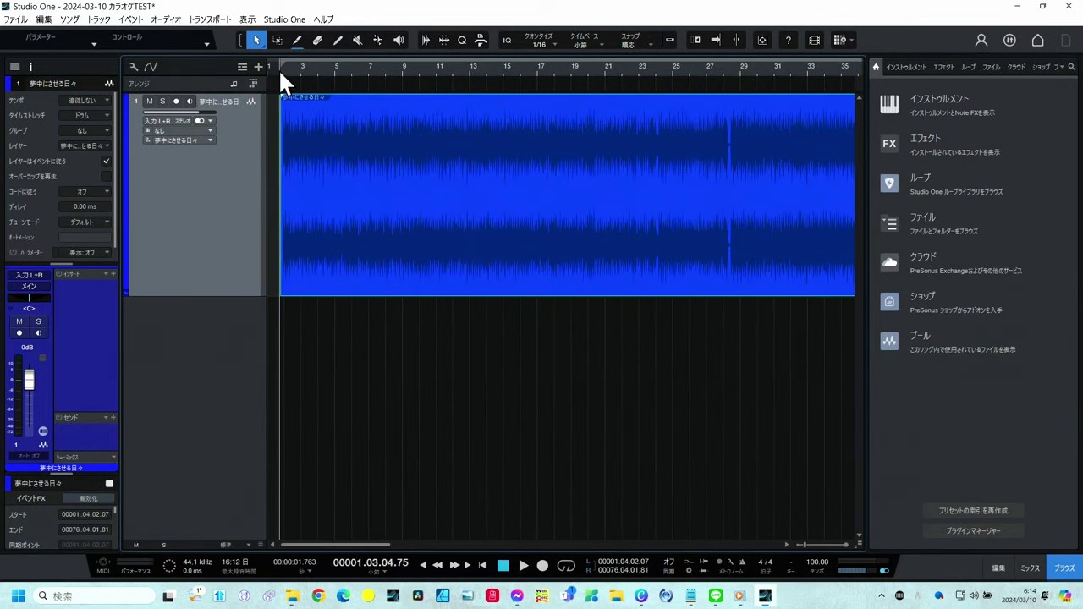
key("space")
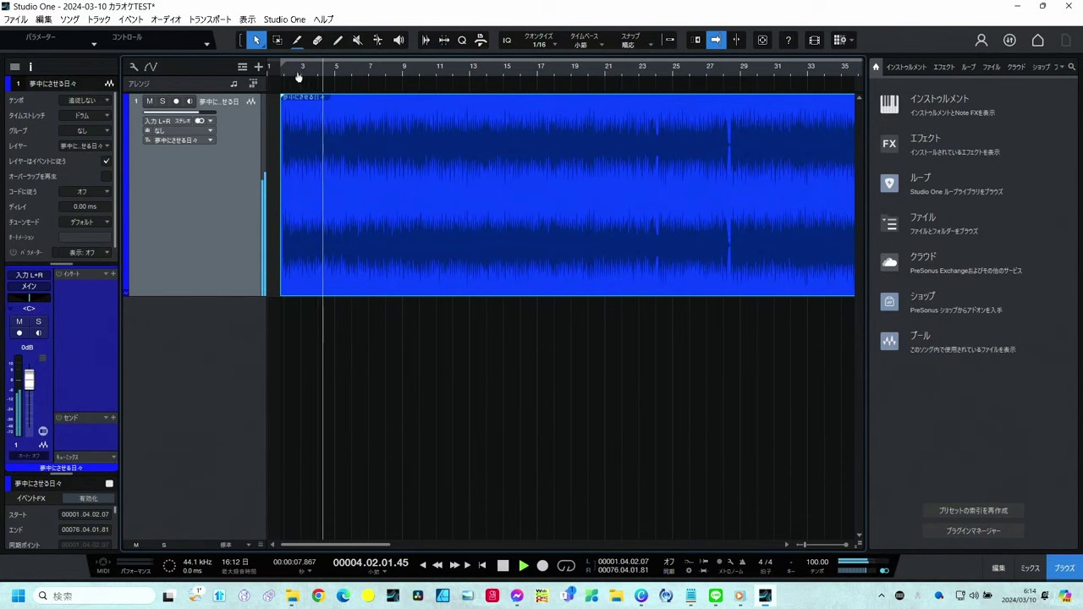
scroll(296, 70, "up", 2)
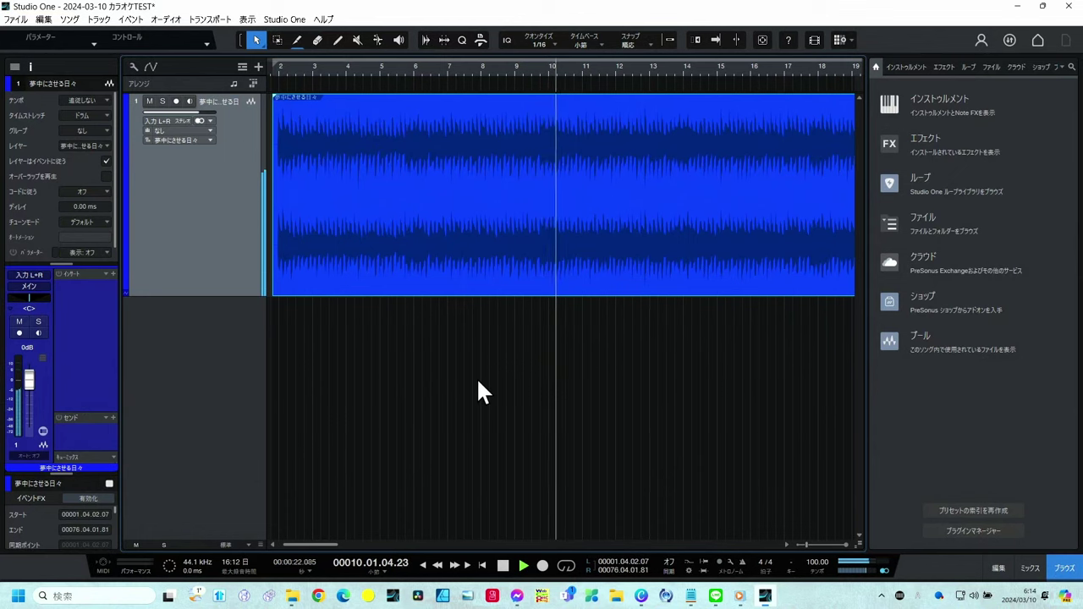
key("space")
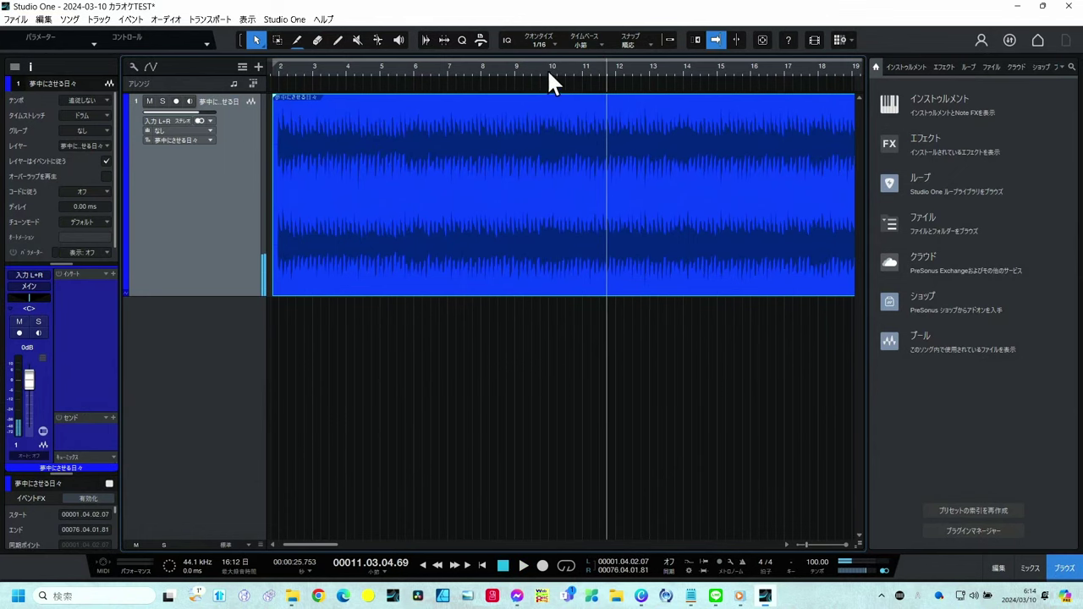
Place the playhead at bar 10, turn snapping on and draw an イントロ section from bar 2 to bar 10 in the arranger track.
left_click_drag(549, 67, 565, 92)
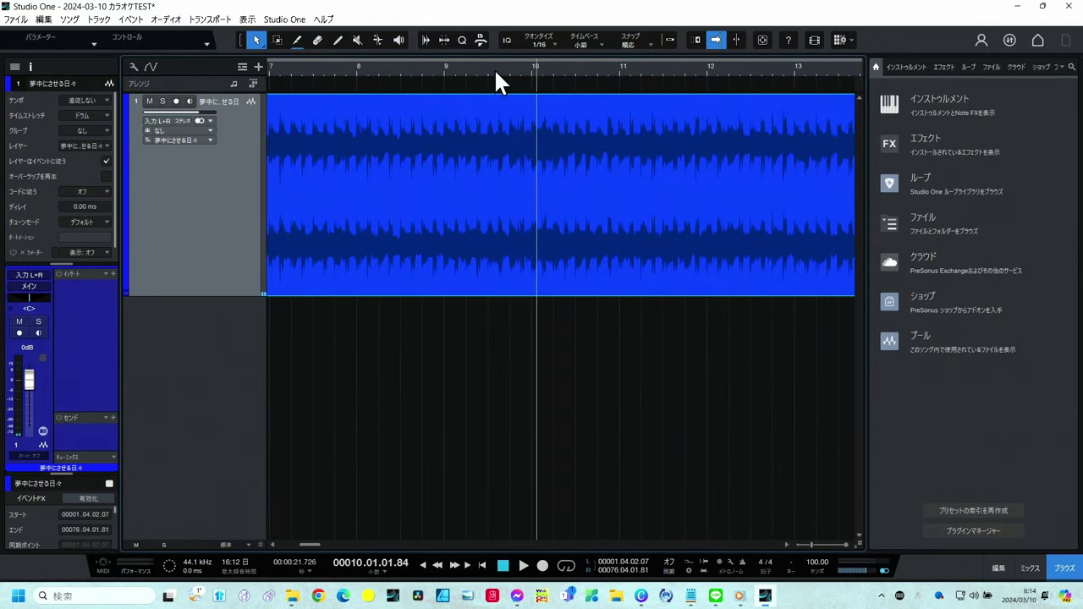
left_click_drag(516, 68, 515, 49)
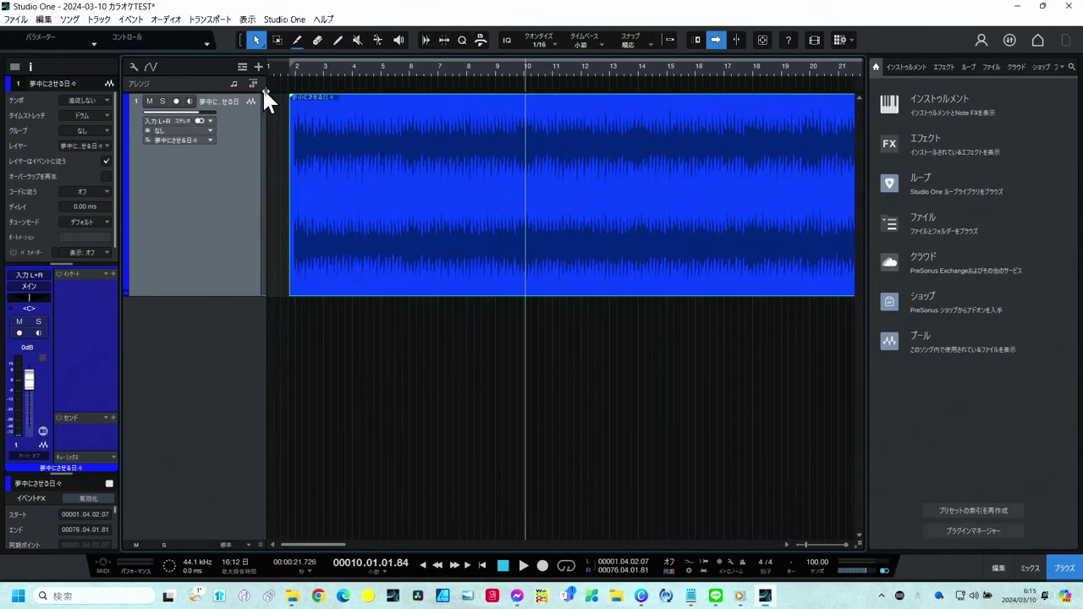
left_click_drag(519, 70, 530, 78)
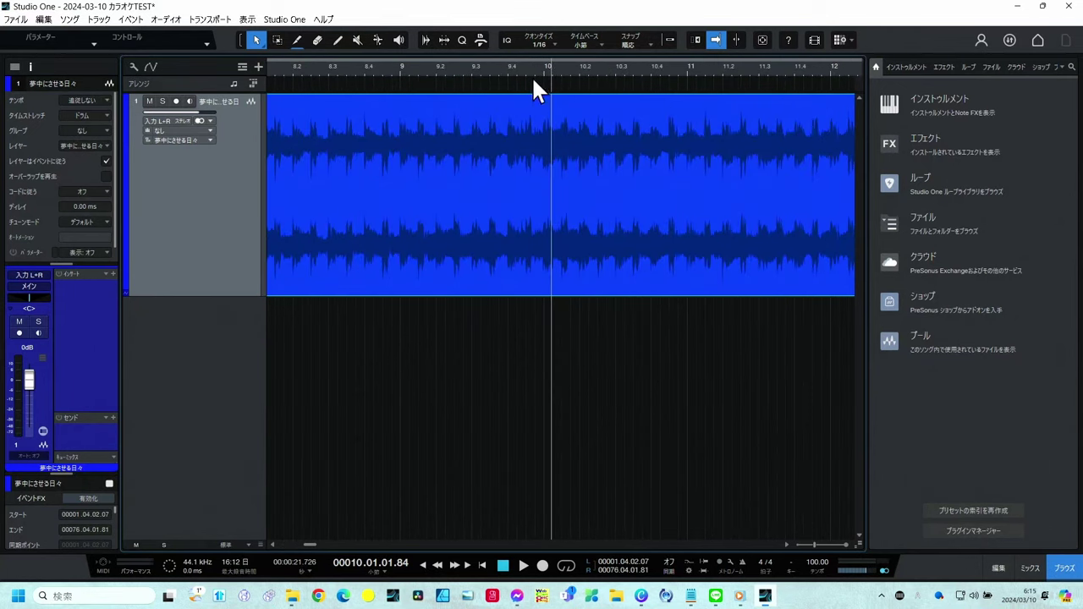
left_click(544, 67)
key("5")
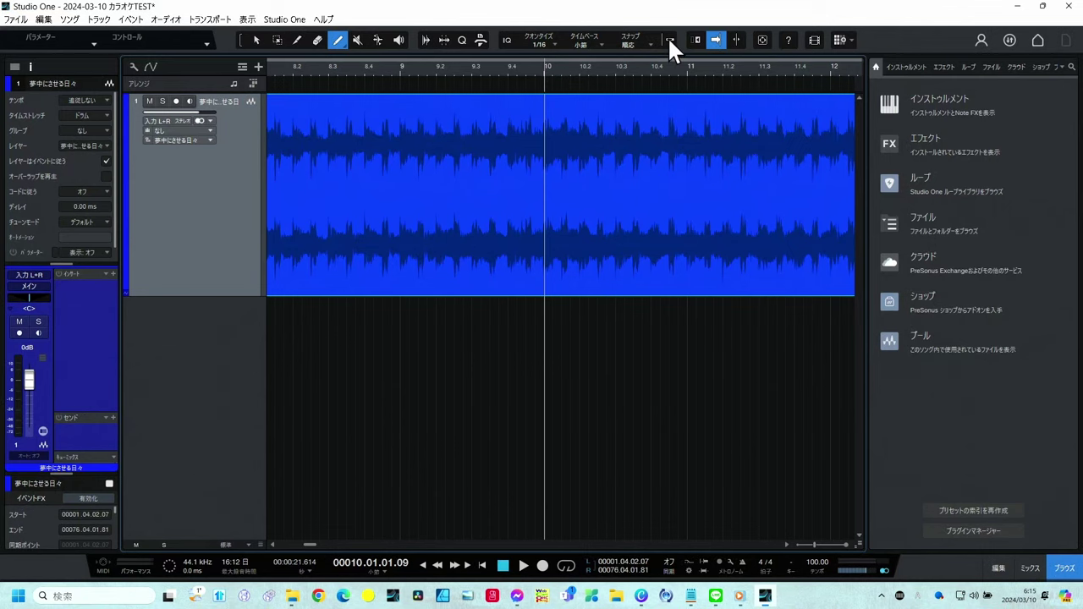
left_click(669, 39)
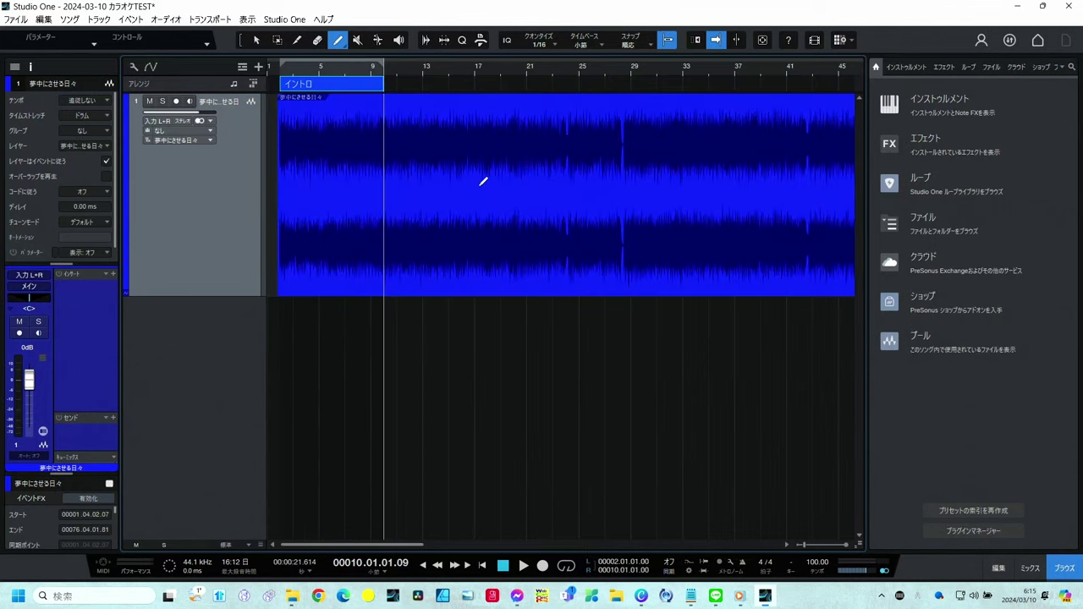
Play the song across the pause just before bar 47 to find where to end it.
left_click(788, 73)
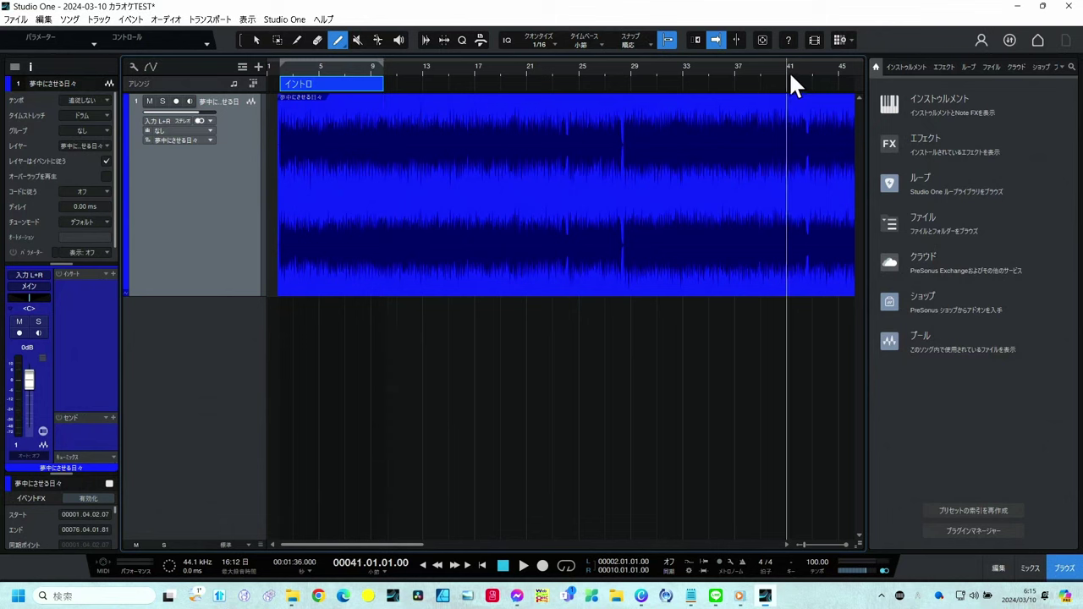
left_click_drag(795, 71, 627, 126)
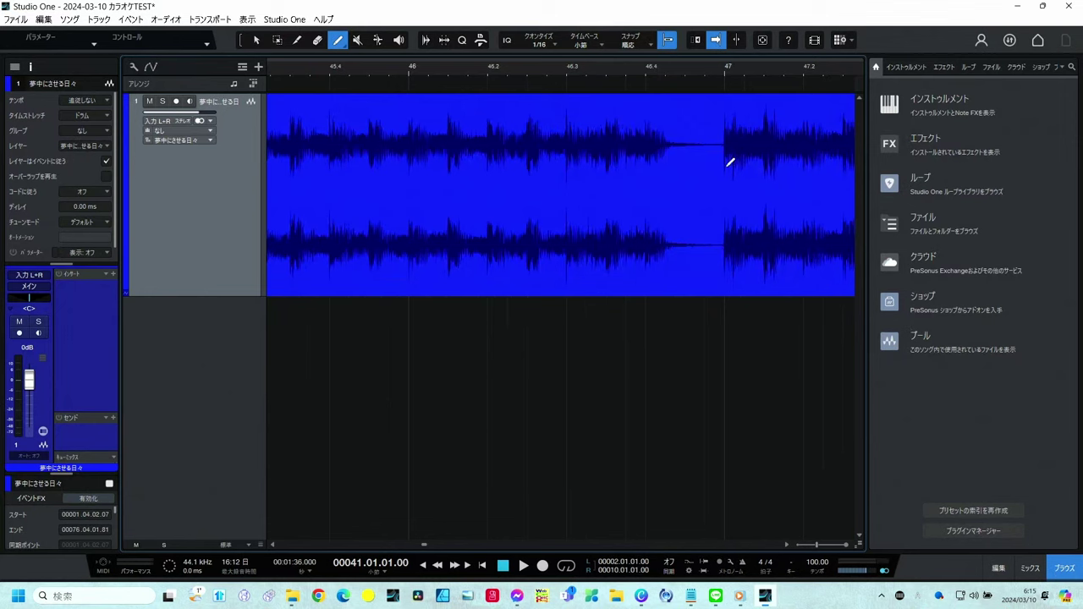
left_click(454, 65)
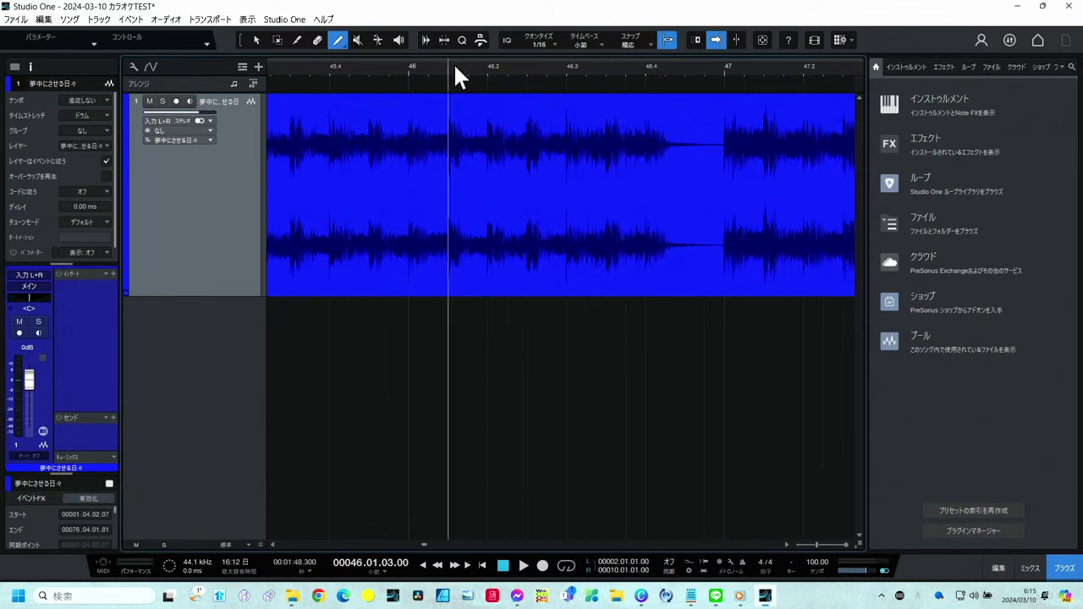
key("space")
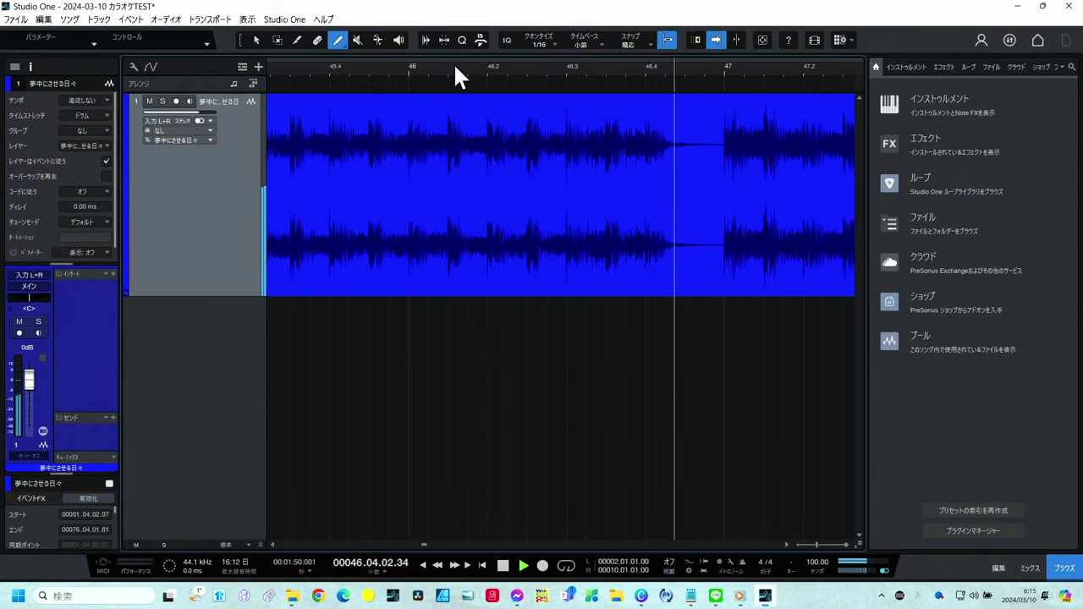
key("space")
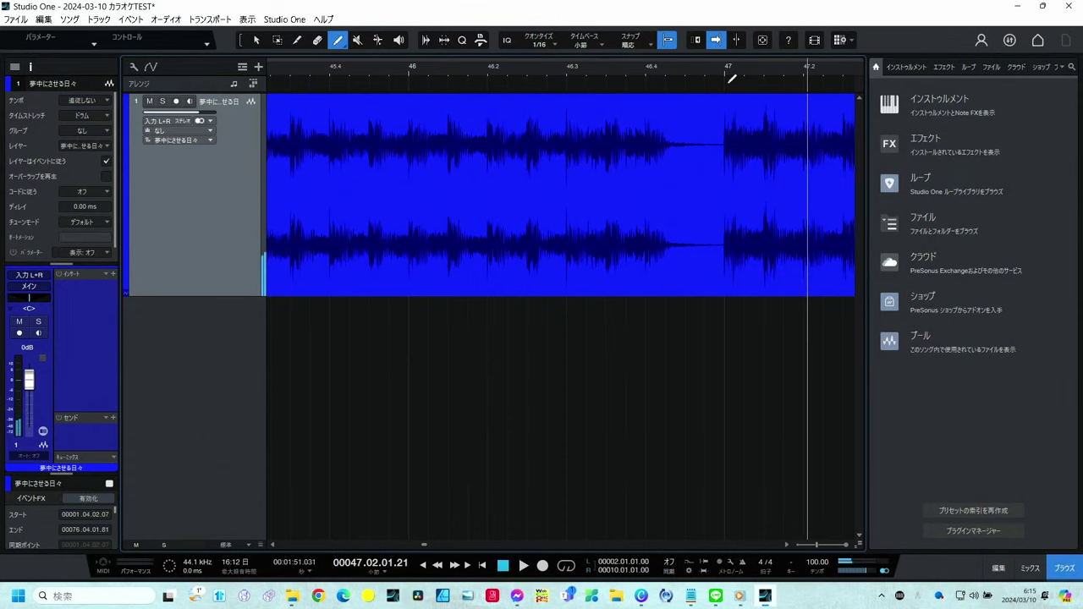
Turn snapping off, split the audio event just before bar 47, delete everything after the cut and play the ending.
scroll(725, 71, "up", 3)
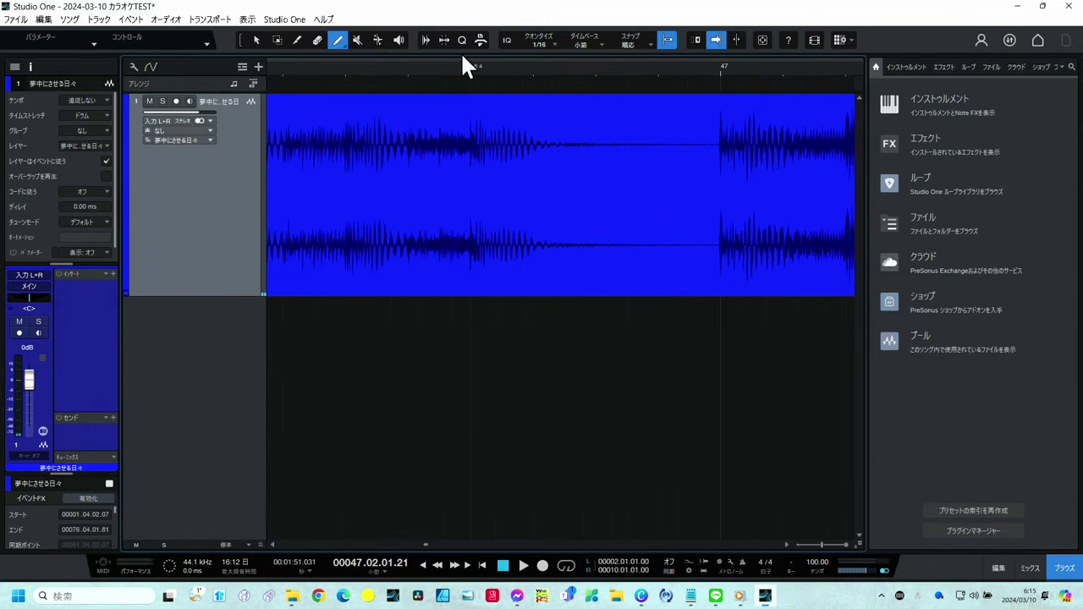
left_click(296, 39)
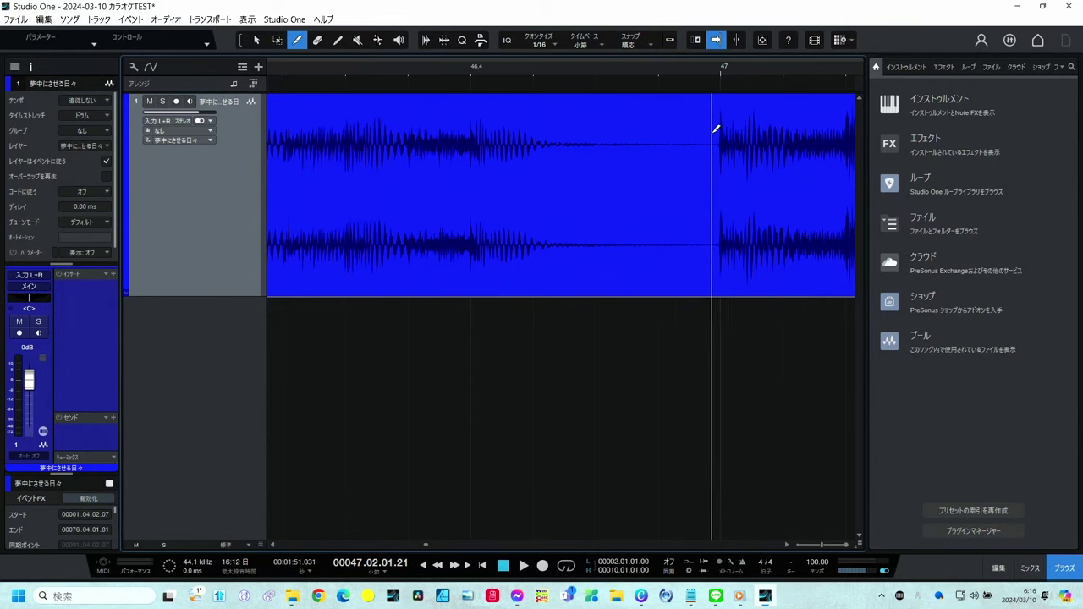
left_click(363, 75)
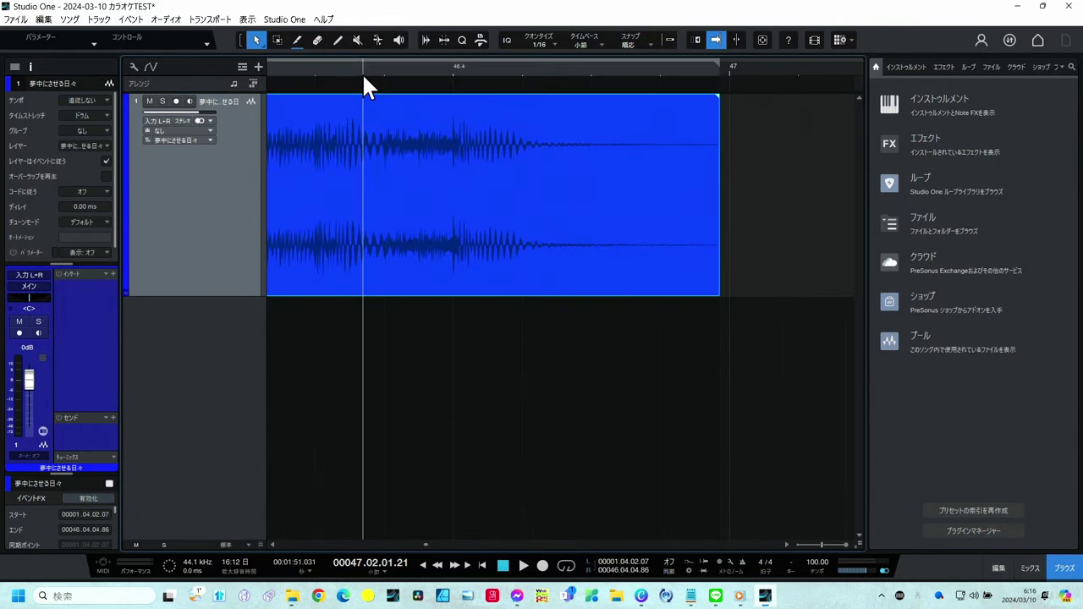
key("space")
key("space")
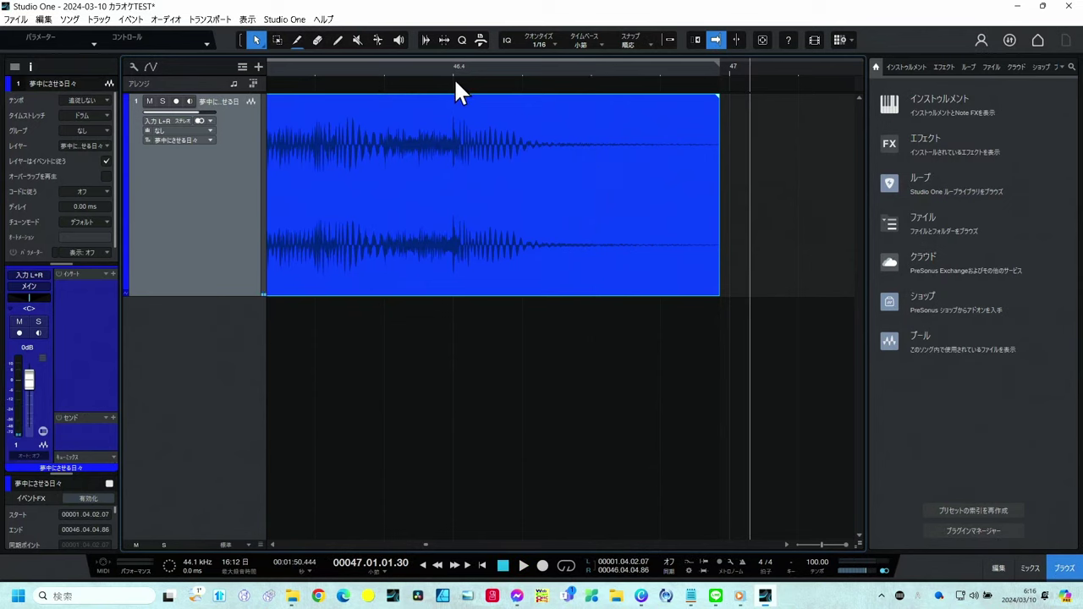
Split the audio event at the last hit, right on beat 4 of bar 46.
left_click(298, 41)
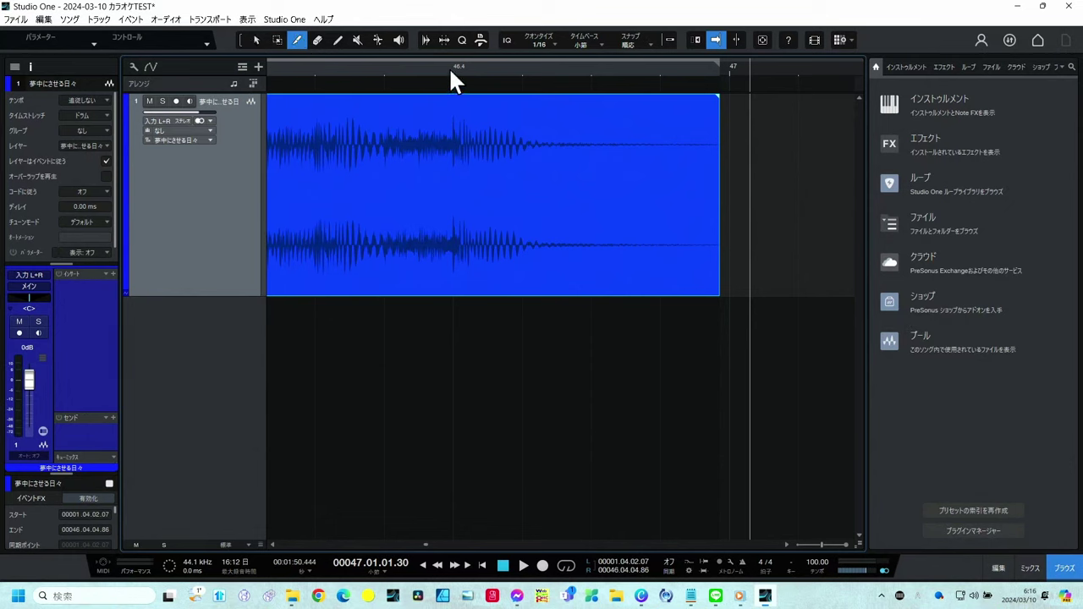
left_click_drag(449, 67, 520, 124)
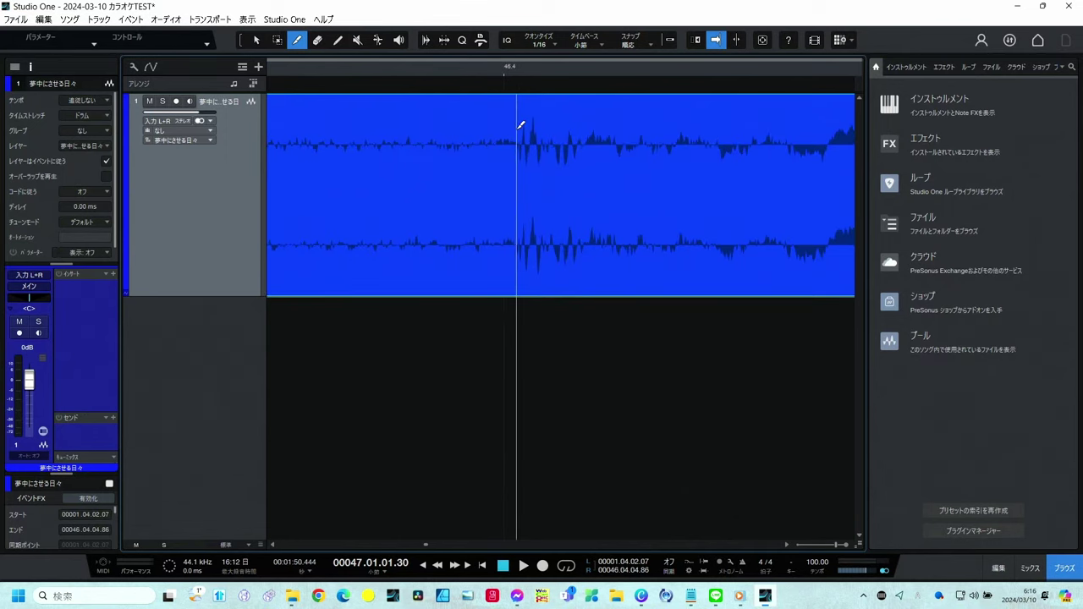
left_click(518, 127)
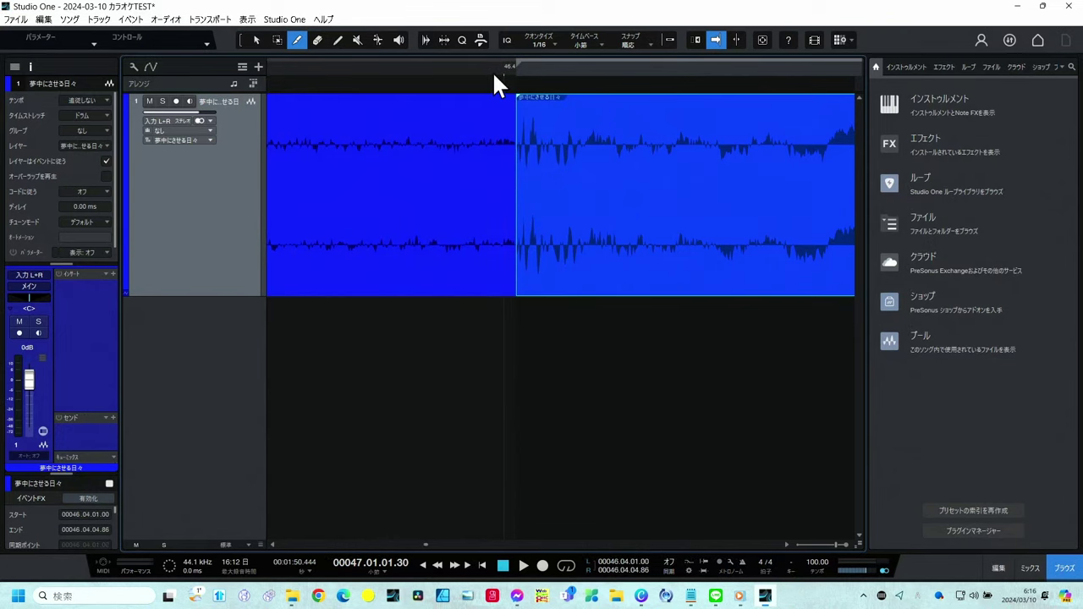
Extend the end of the last audio piece to just past bar 47 and add a short fade-out to it.
left_click_drag(492, 70, 499, 29)
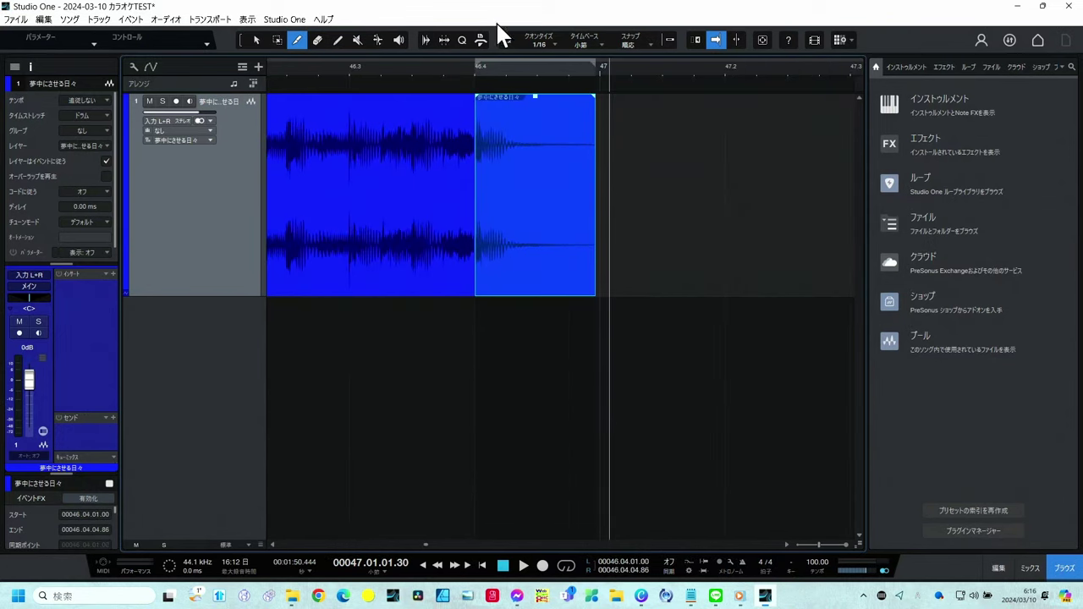
left_click(256, 39)
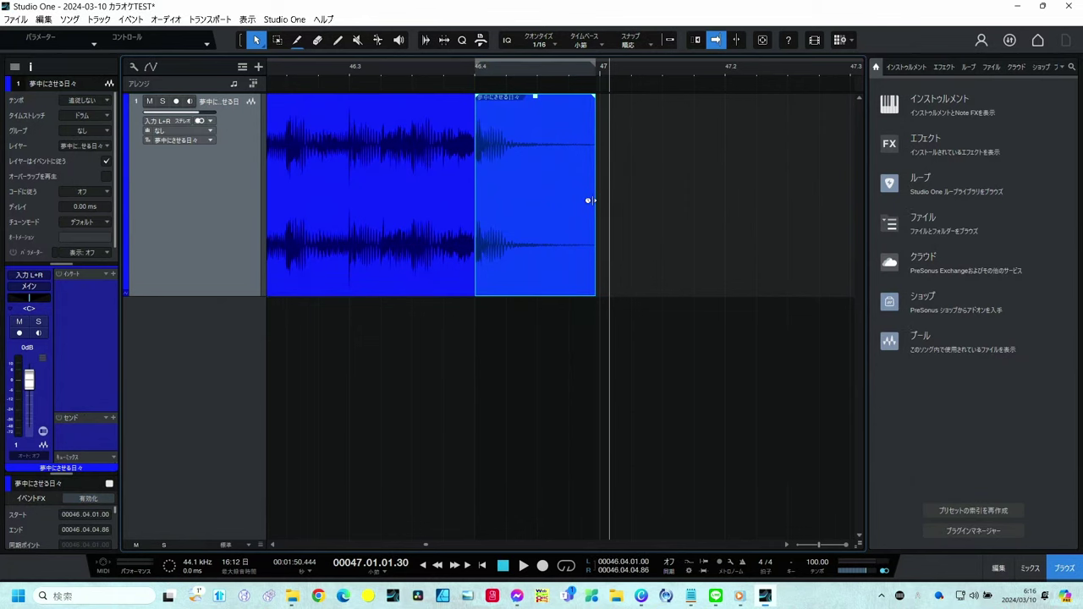
left_click_drag(590, 201, 632, 203)
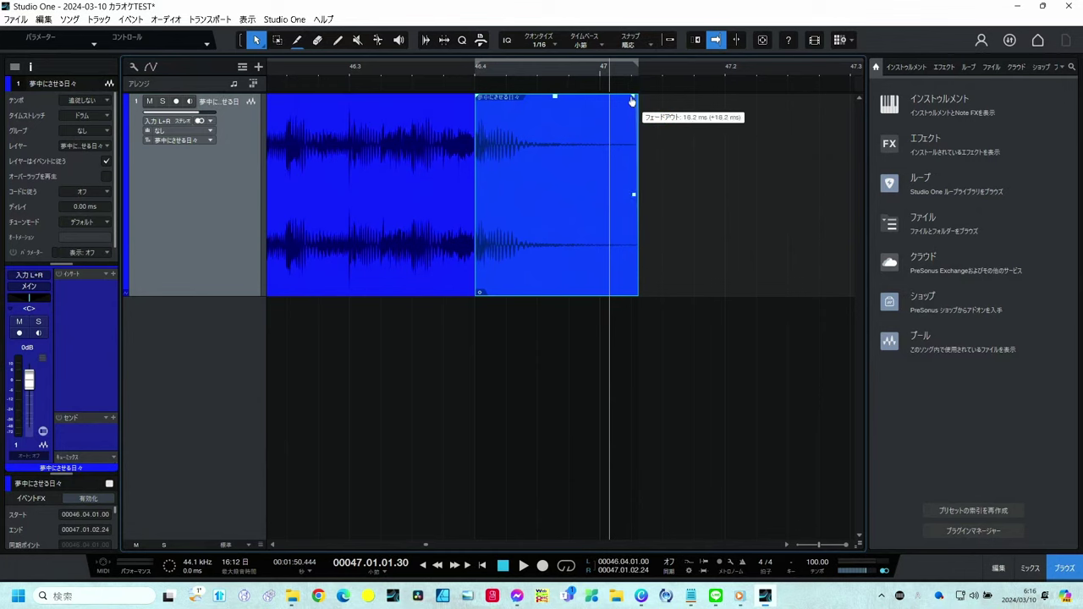
left_click_drag(631, 101, 607, 115)
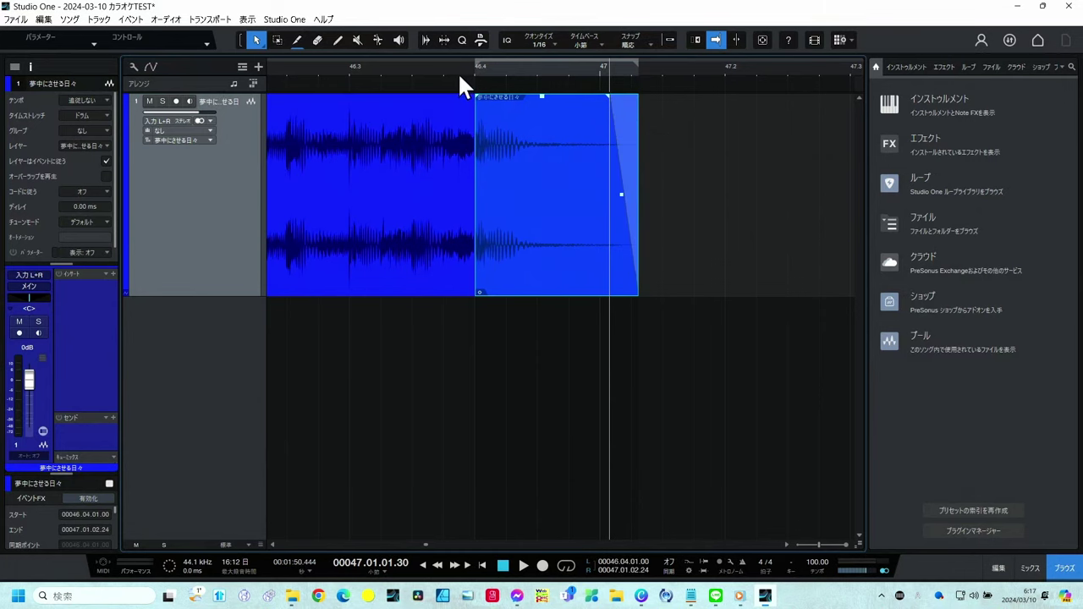
Play the song from bar 46 to check how the faded ending sounds.
left_click_drag(458, 72, 442, 63)
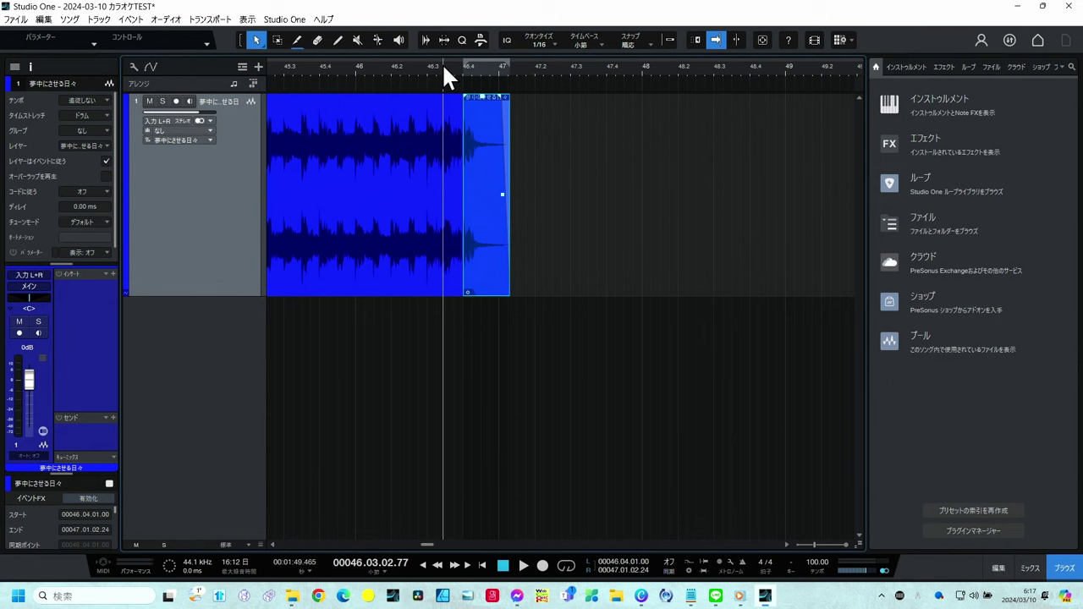
key("space")
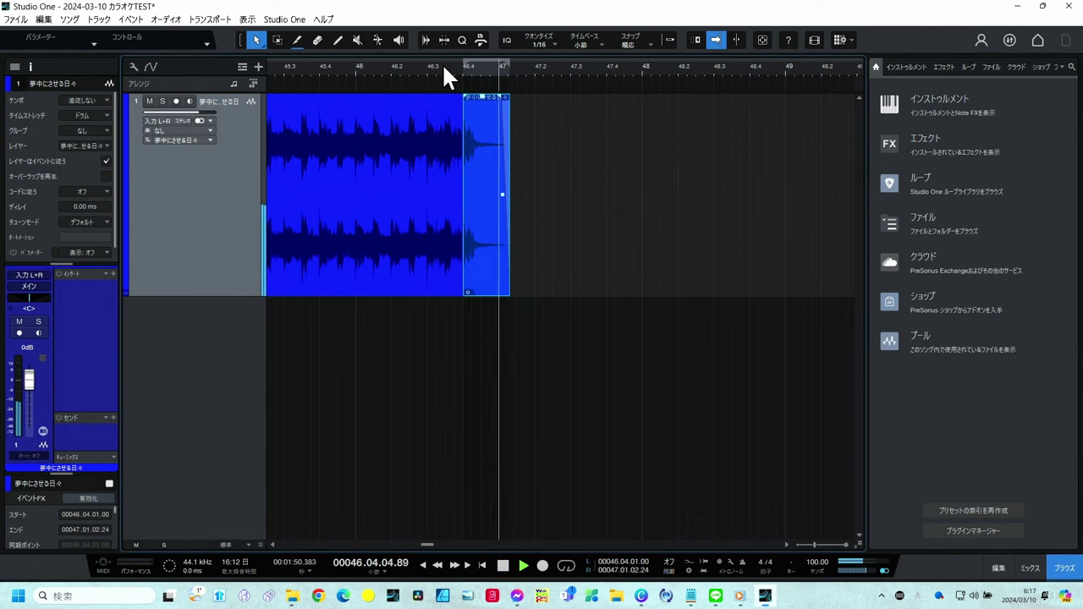
key("space")
left_click(369, 70)
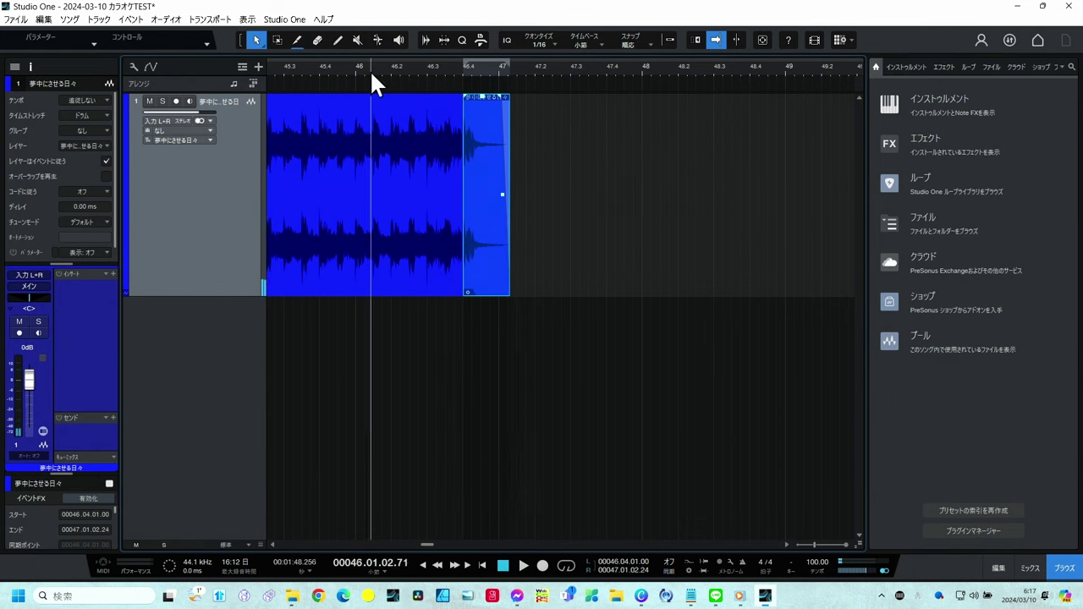
key("space")
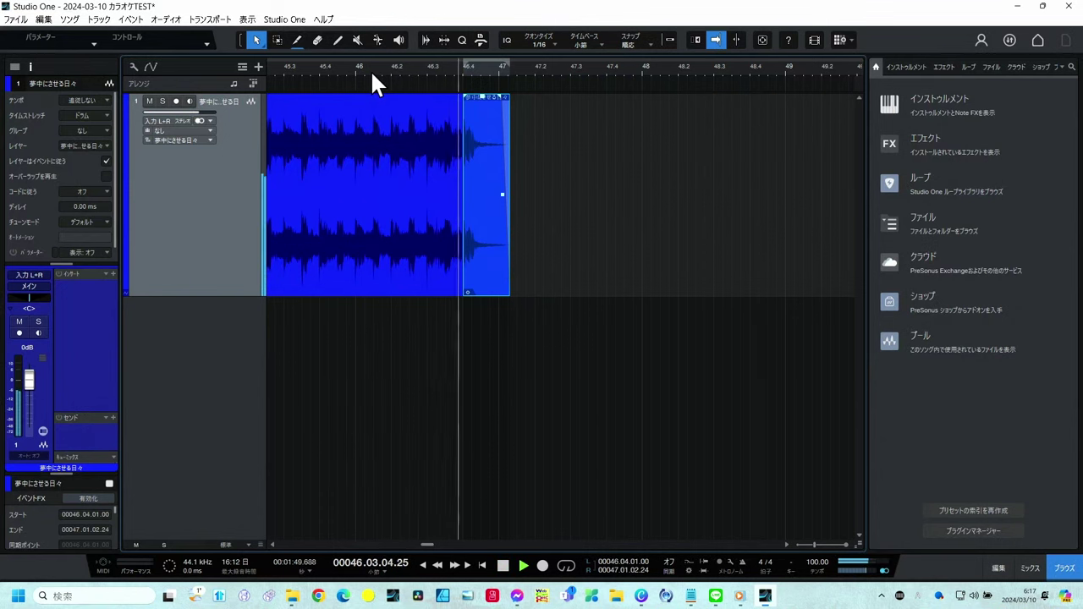
key("space")
Select both audio pieces and merge them into a single event.
left_click_drag(380, 73, 677, 37)
left_click_drag(740, 196, 615, 224)
key("g")
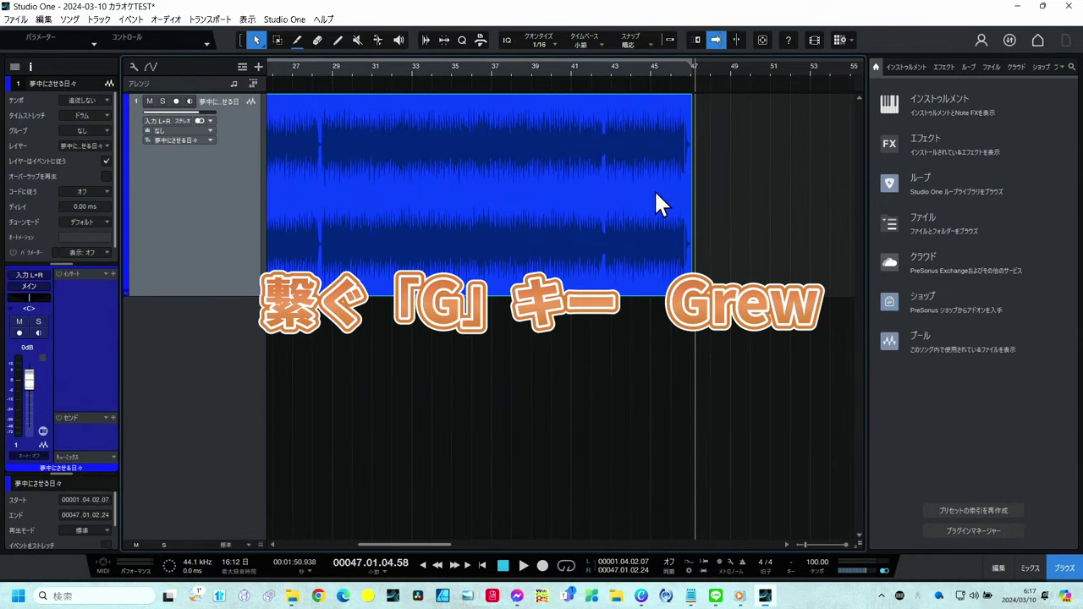
Play the song from bar 9 onward to find where the melody sections after the intro change.
left_click_drag(328, 70, 511, 51)
left_click_drag(298, 68, 336, 111)
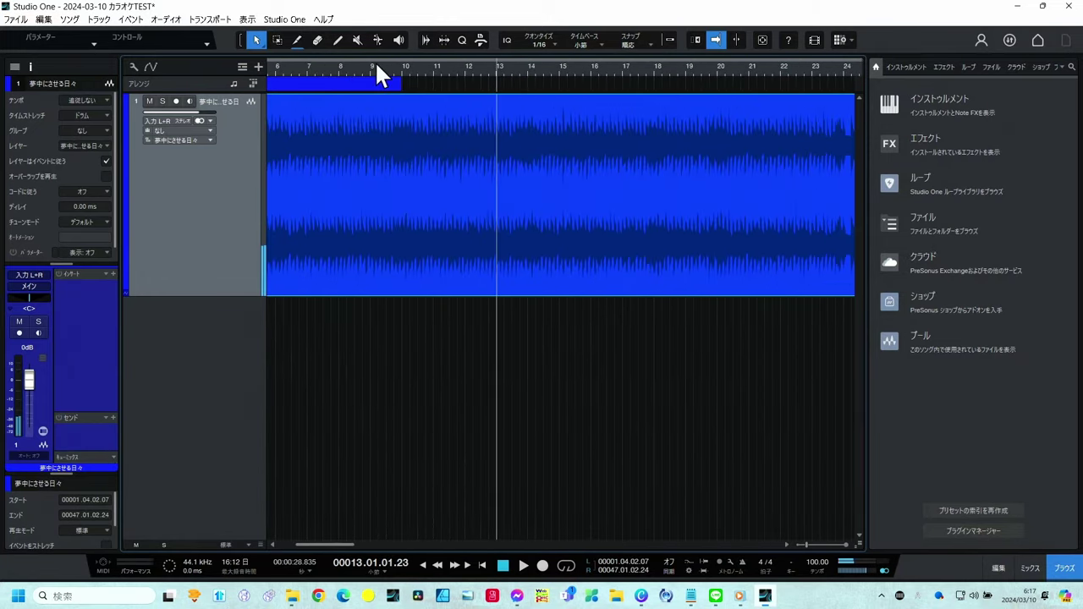
left_click(377, 66)
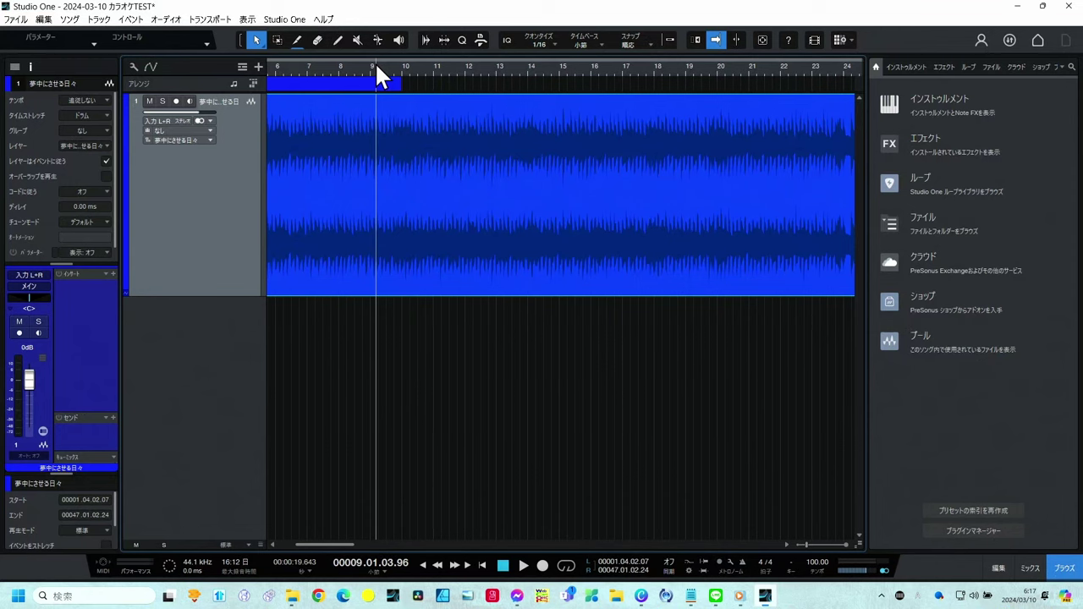
key("space")
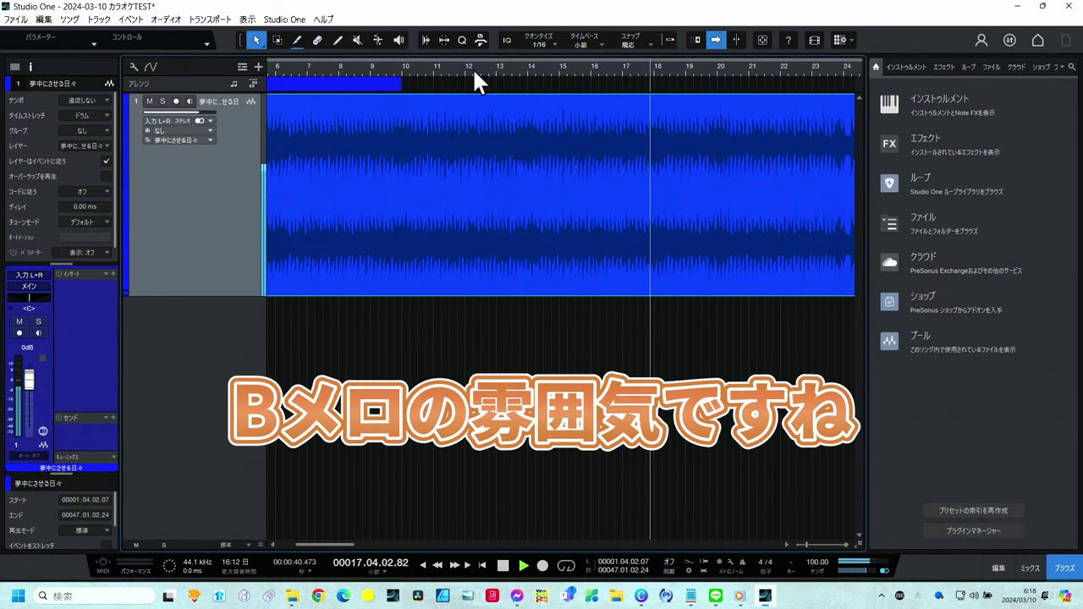
left_click_drag(472, 69, 465, 56)
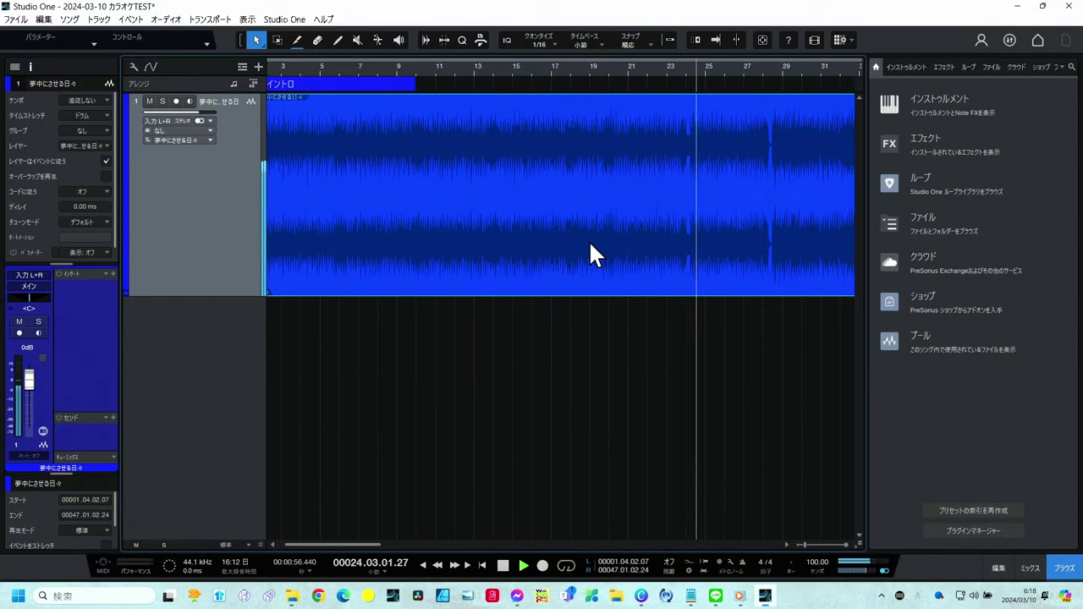
key("space")
Play from bar 23 to the pause in bar 28 and split the audio event just before beat 3 of bar 28.
left_click_drag(689, 69, 620, 112)
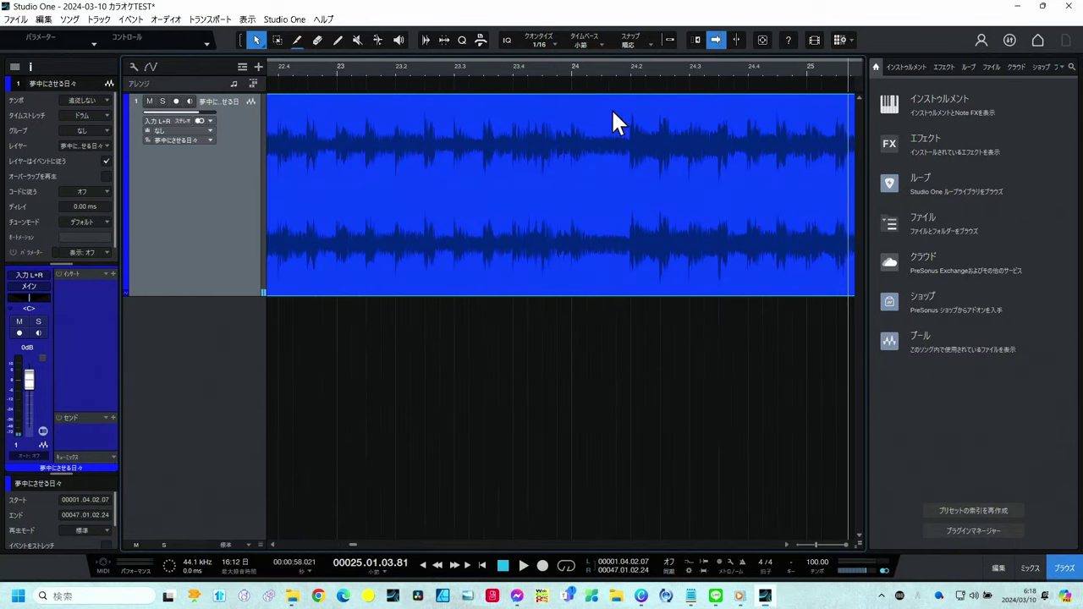
left_click(444, 74)
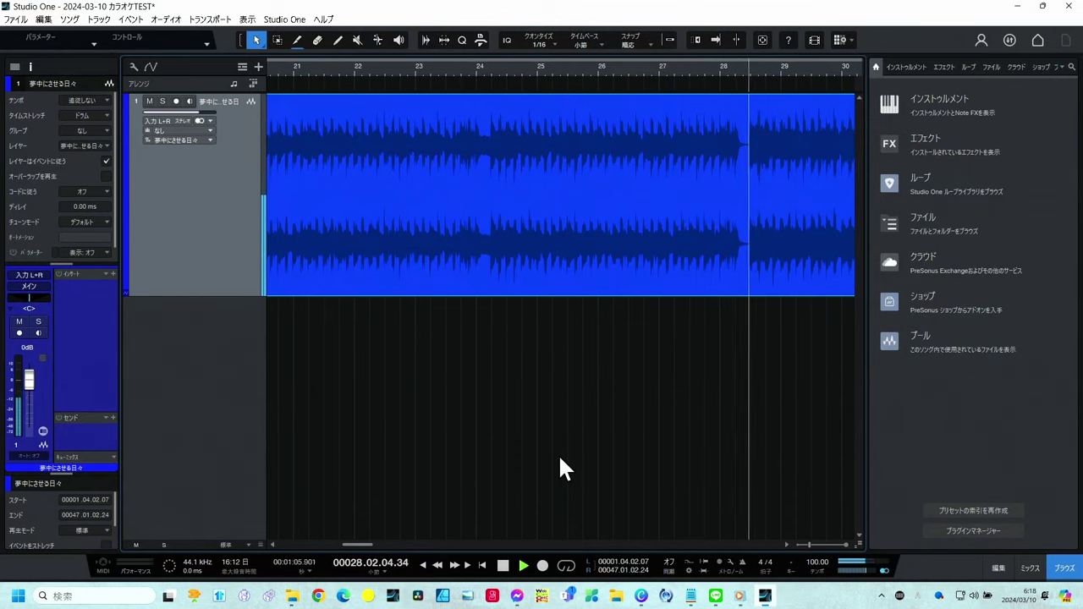
key("space")
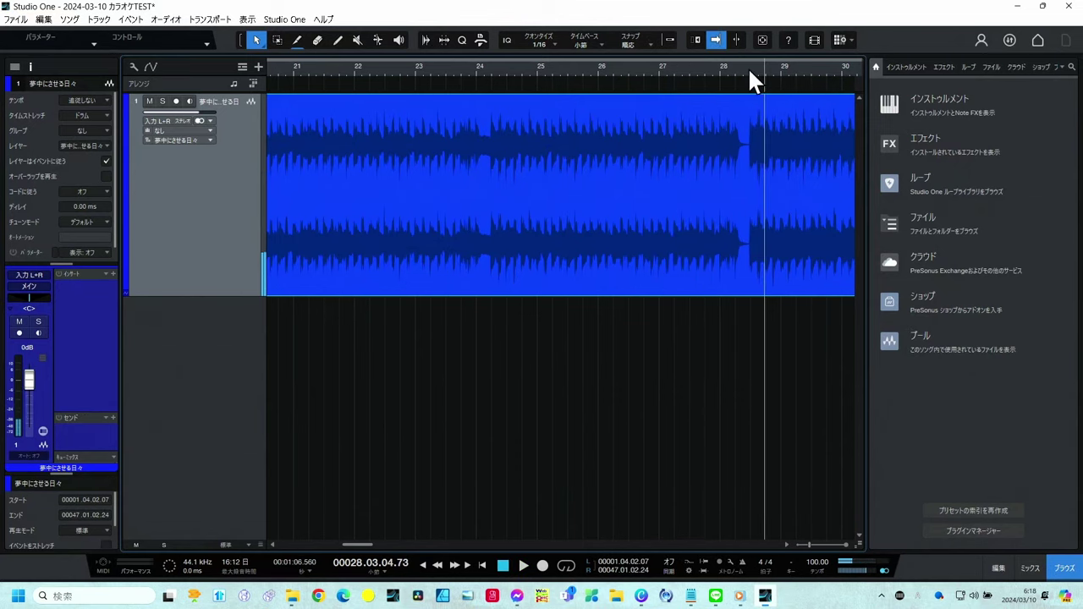
left_click_drag(748, 66, 712, 90)
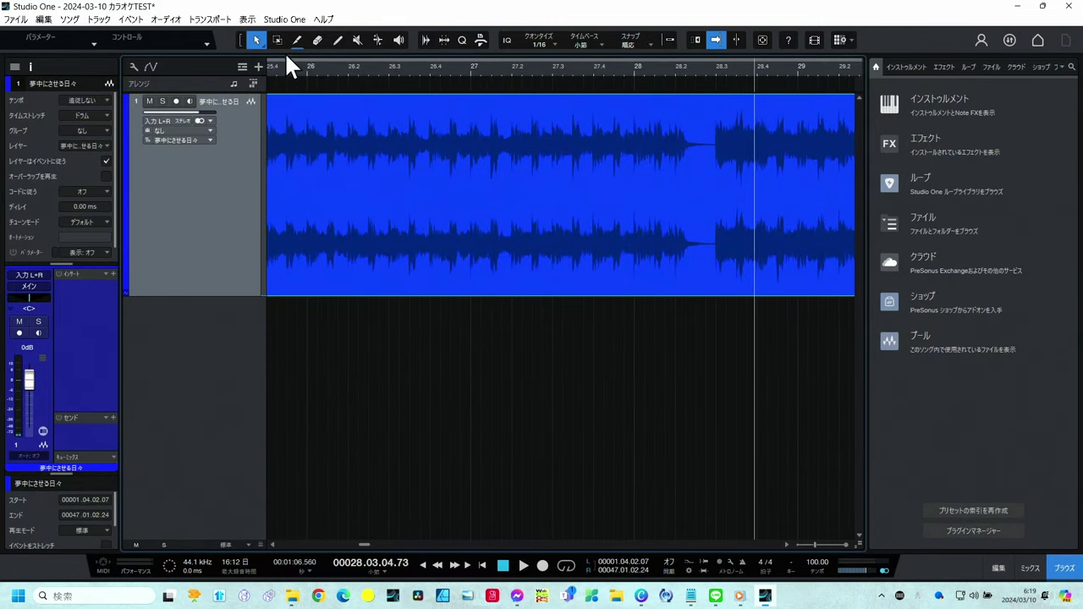
left_click_drag(717, 67, 709, 103)
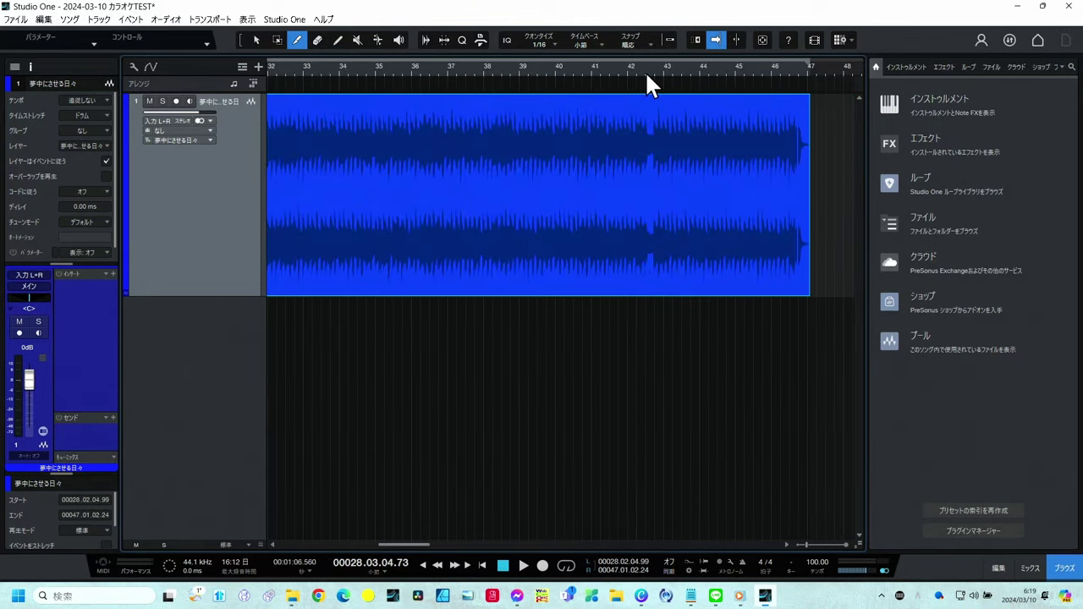
Play the song from bar 42 to locate the pause and split the audio event just before beat 4 of bar 42.
left_click(646, 75)
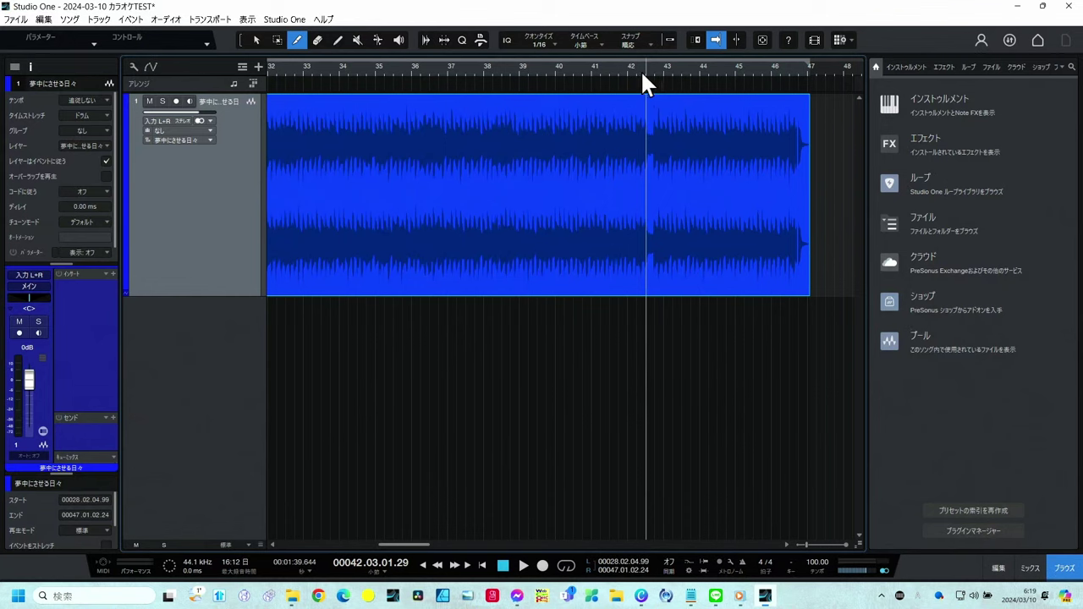
left_click(634, 75)
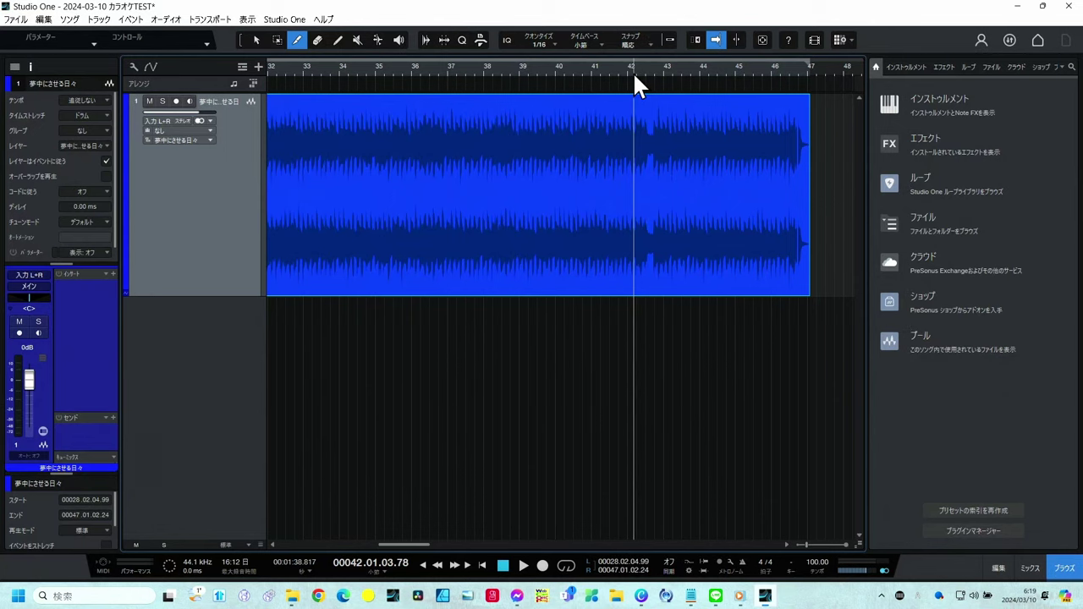
key("space")
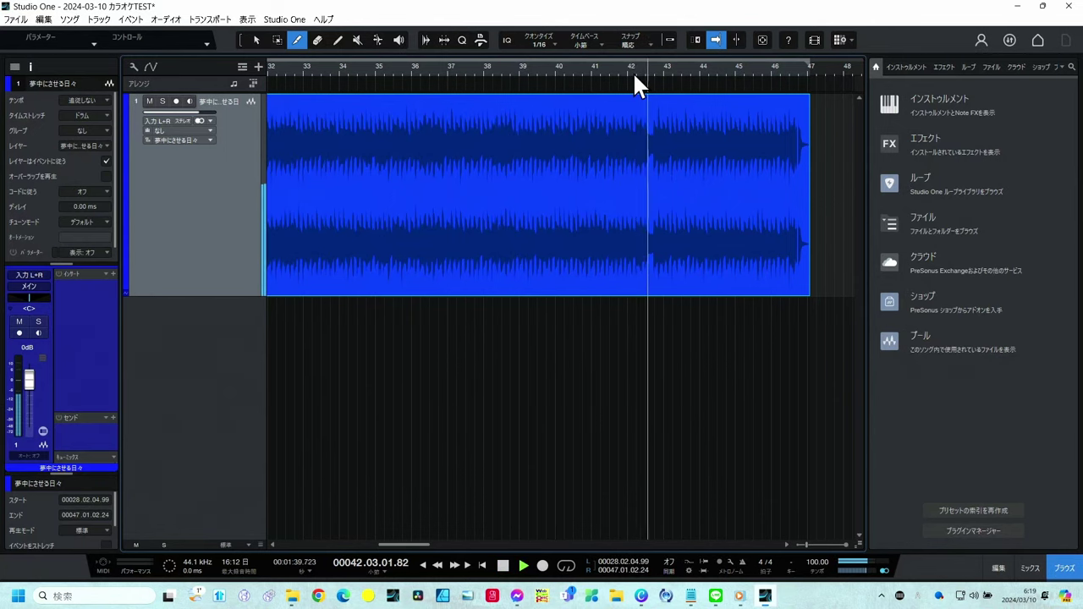
key("space")
key("space")
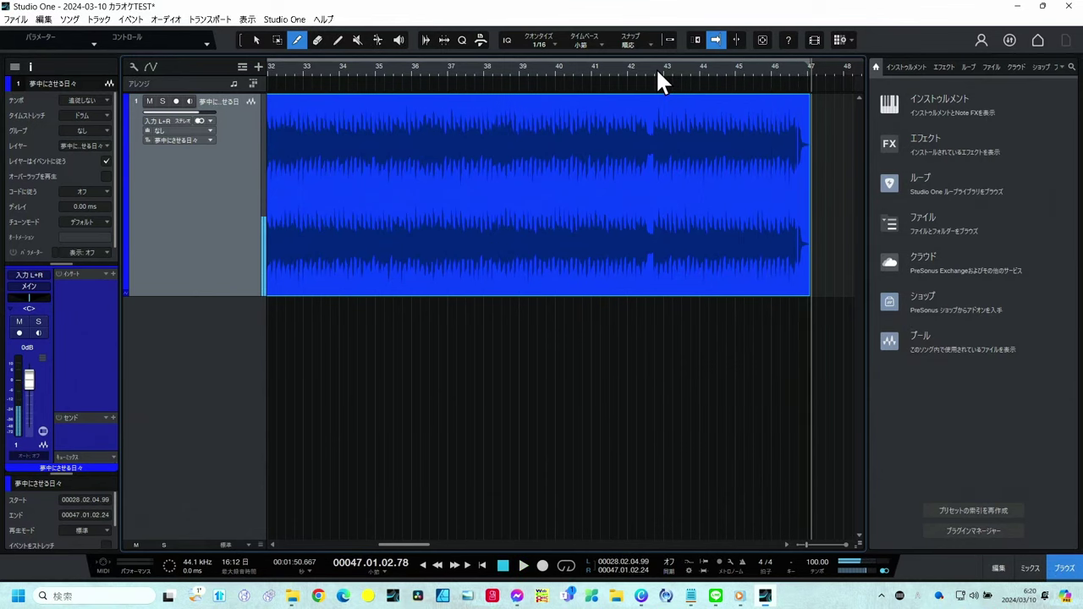
scroll(644, 77, "up", 5)
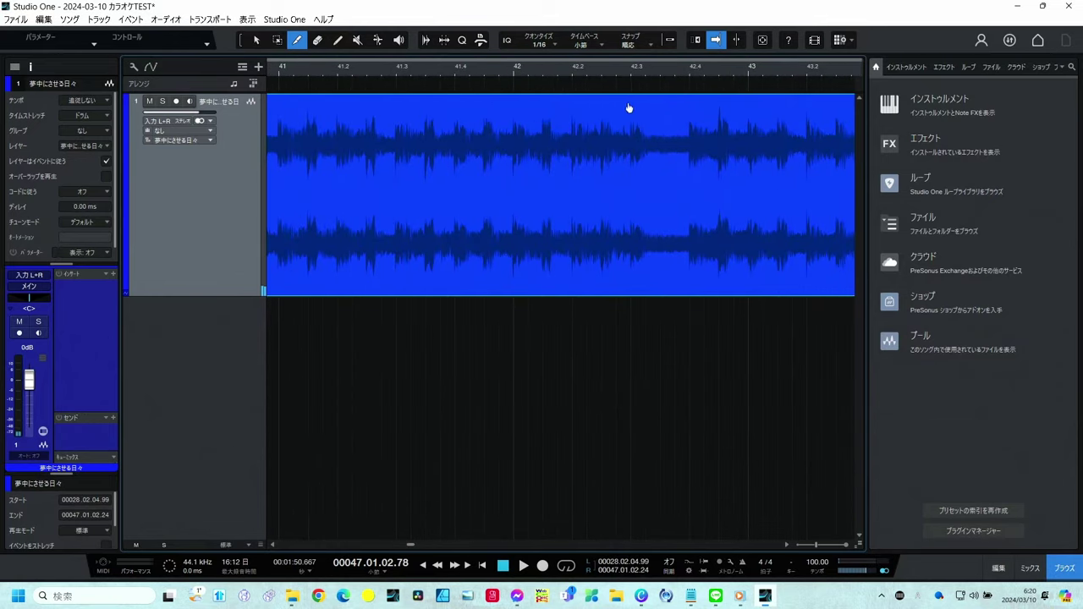
left_click(632, 71)
key("space")
key("space")
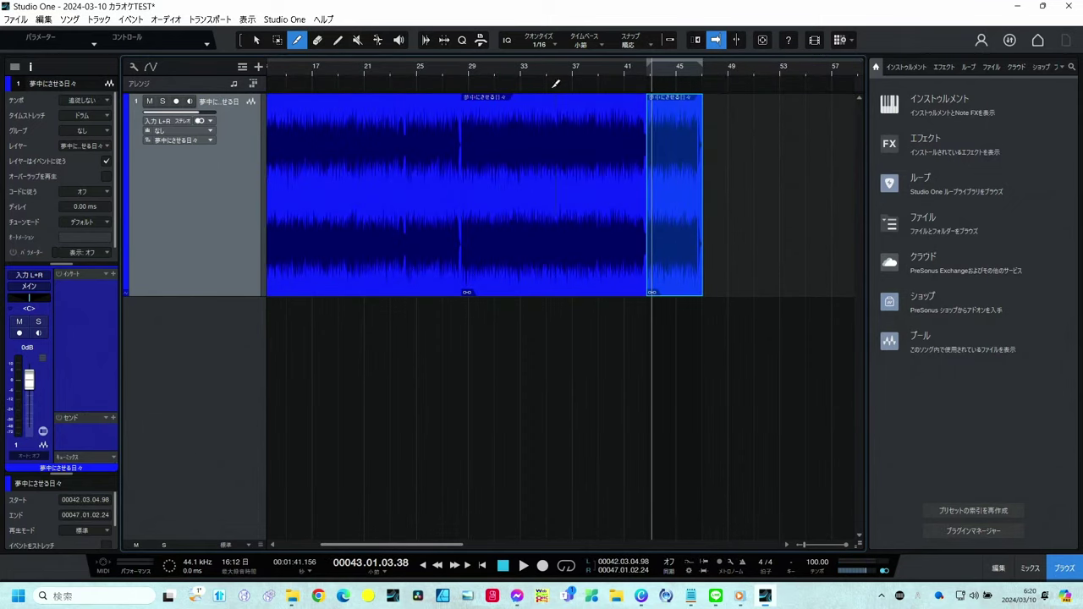
scroll(550, 67, "down", 4)
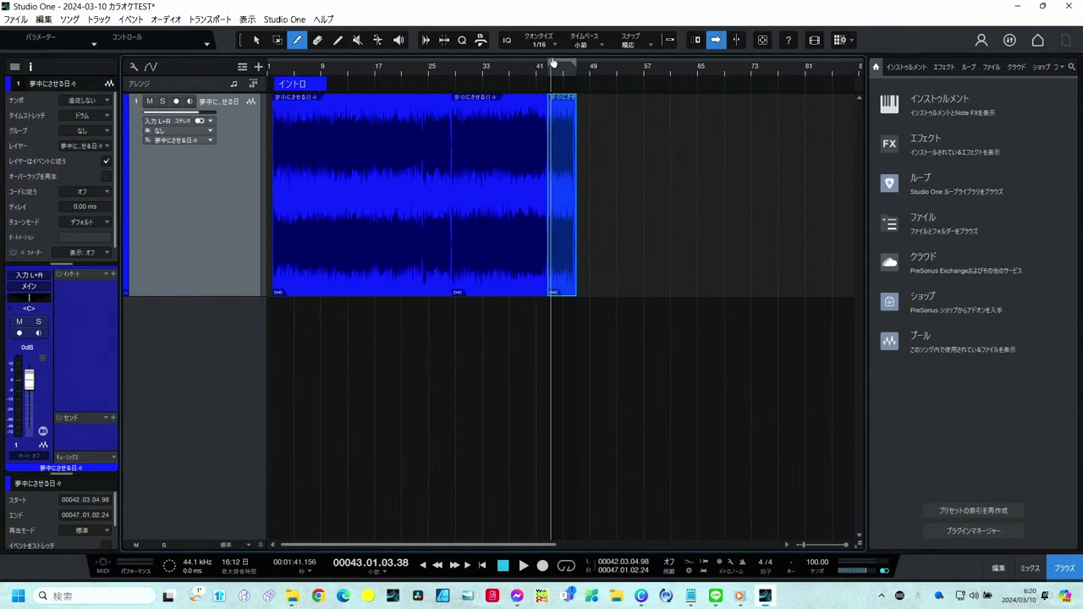
Delete the audio piece between bars 28 and 42 and move the ending piece out to around bar 67.
scroll(552, 63, "up", 2)
key("1")
left_click(567, 179)
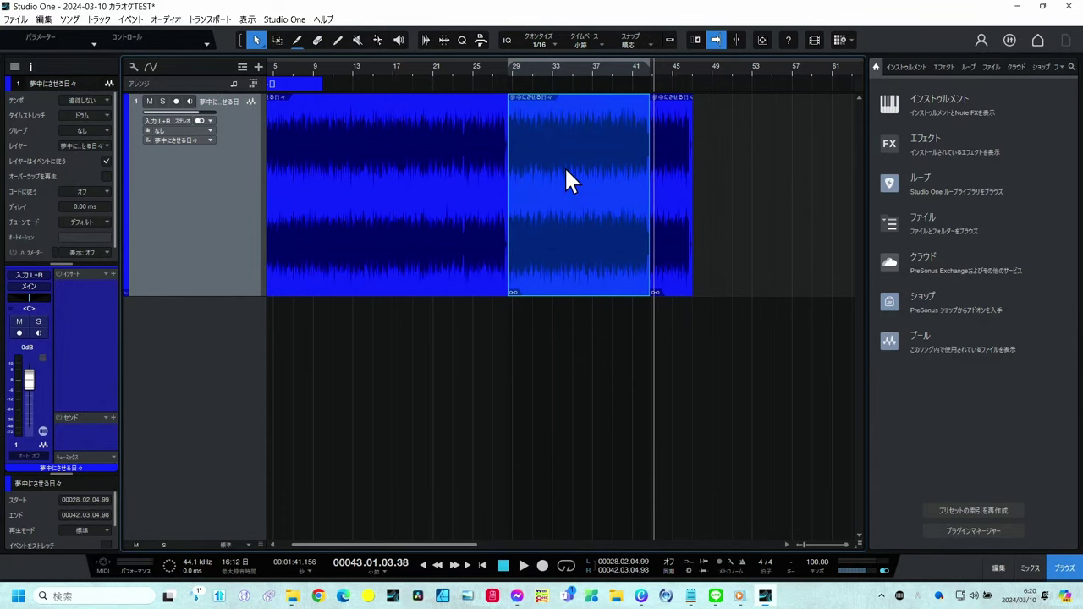
key("Delete")
scroll(544, 65, "down", 1)
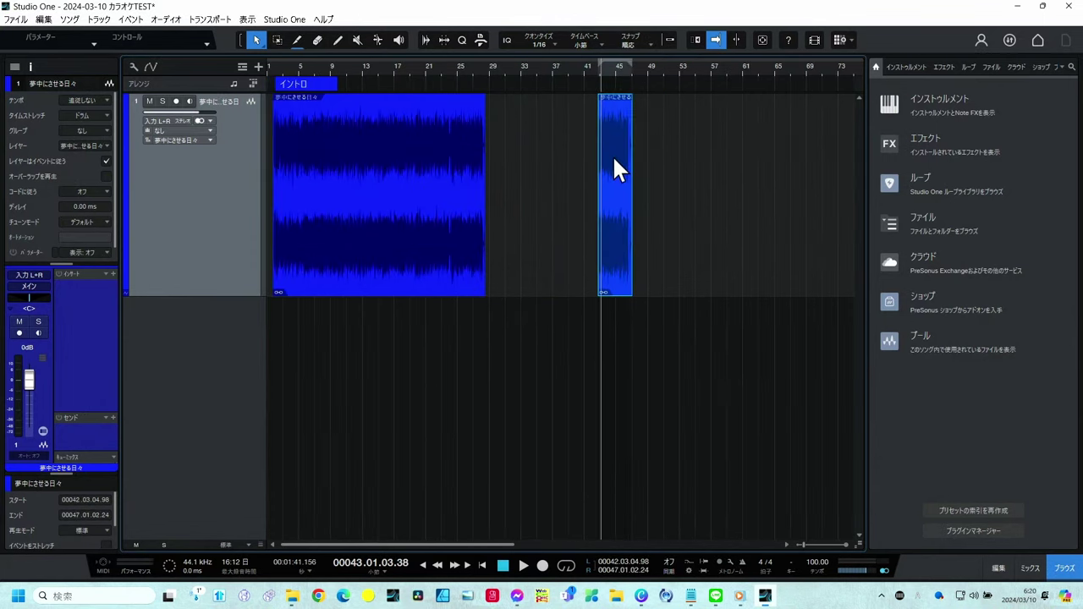
left_click_drag(614, 159, 812, 144)
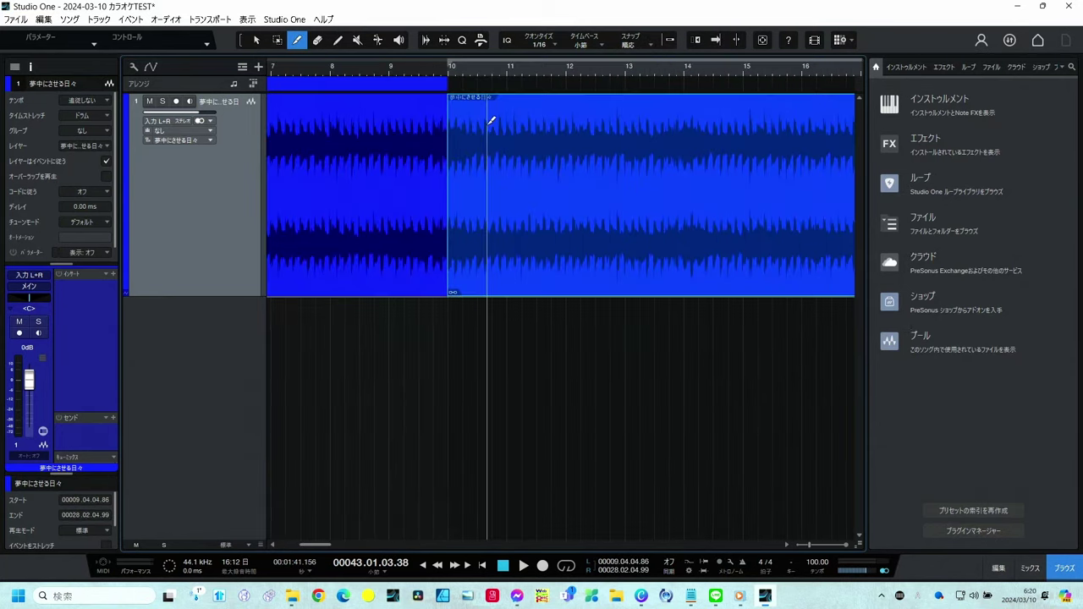
Split the audio at the intro's end just before bar 10 and duplicate the piece that follows directly behind itself.
left_click_drag(377, 61, 359, 33)
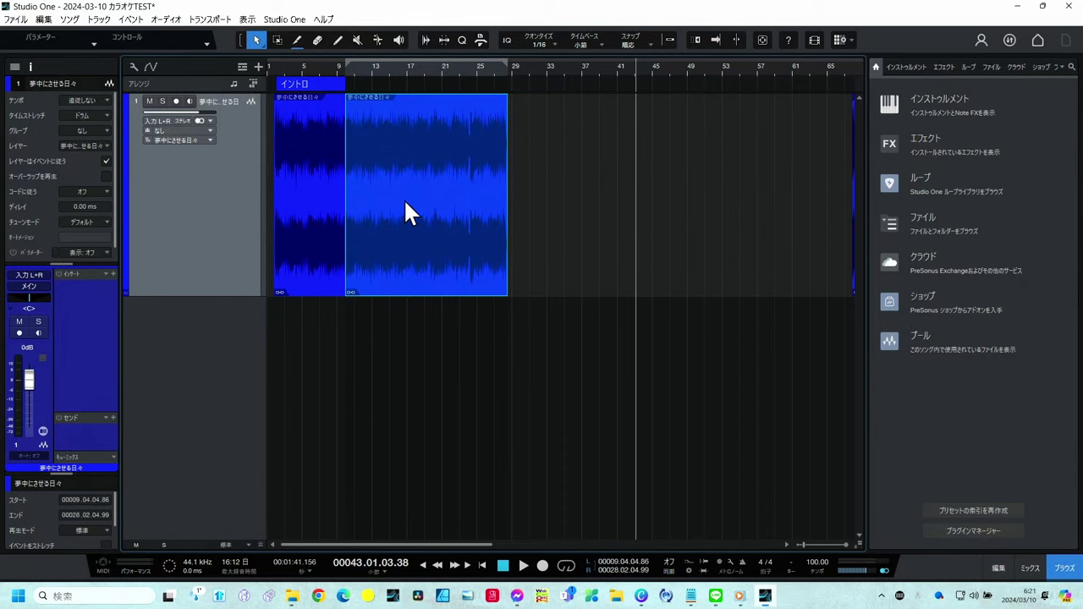
key("d")
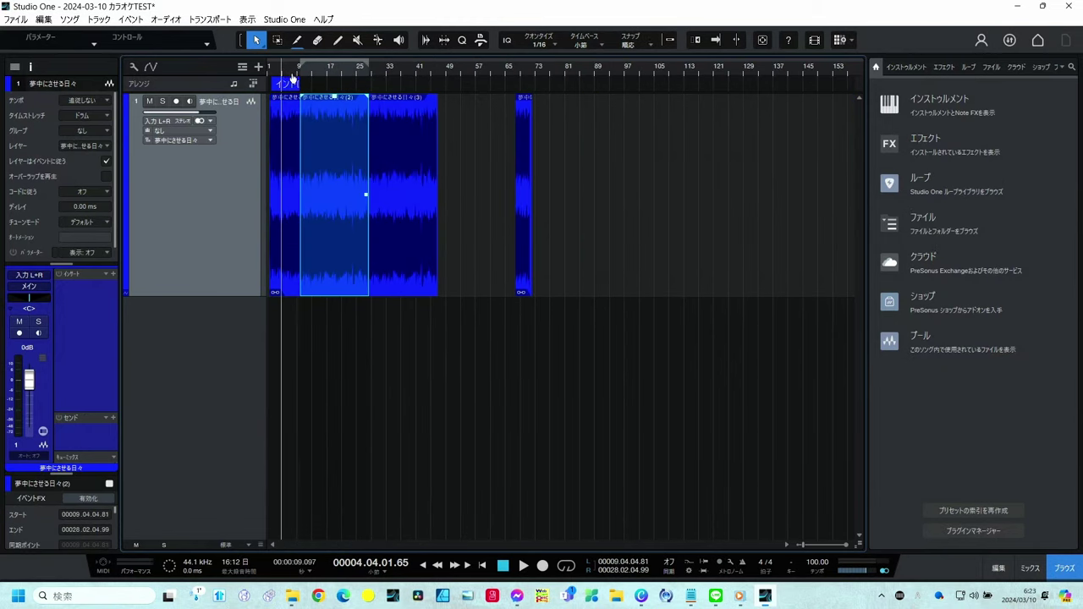
Mark the two pieces after the intro as arranger sections バース and コーラス, and move the ending piece to bar 47.
left_click_drag(289, 74, 302, 86)
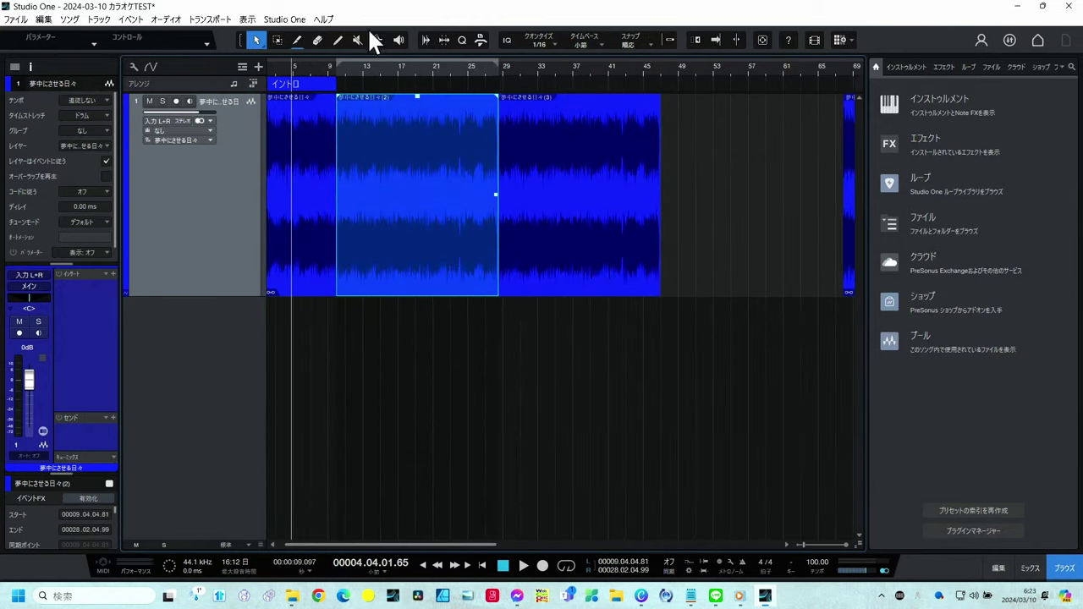
left_click(339, 38)
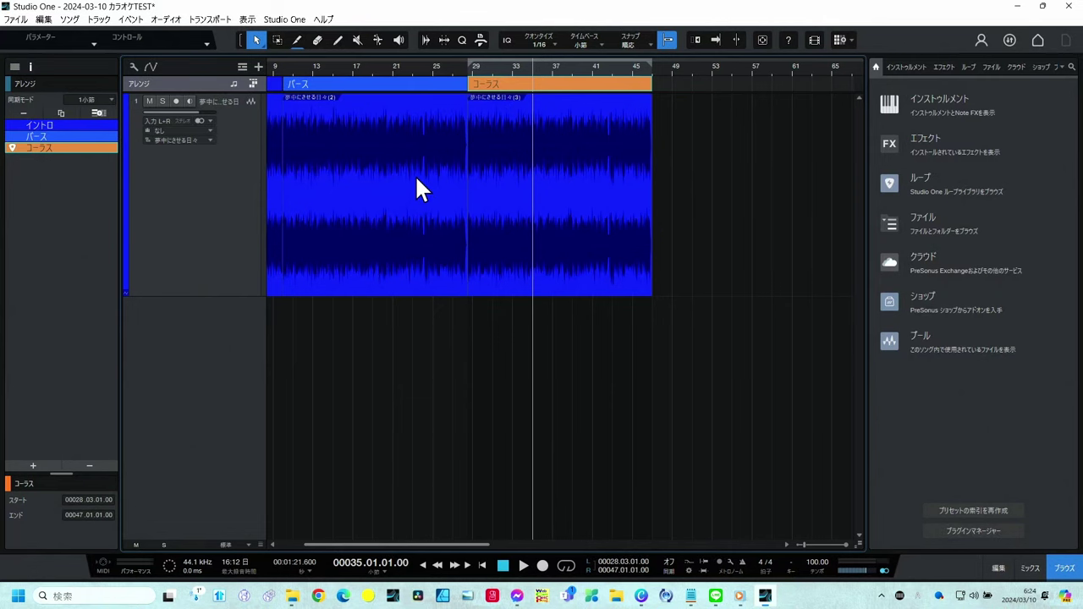
scroll(556, 67, "down", 2)
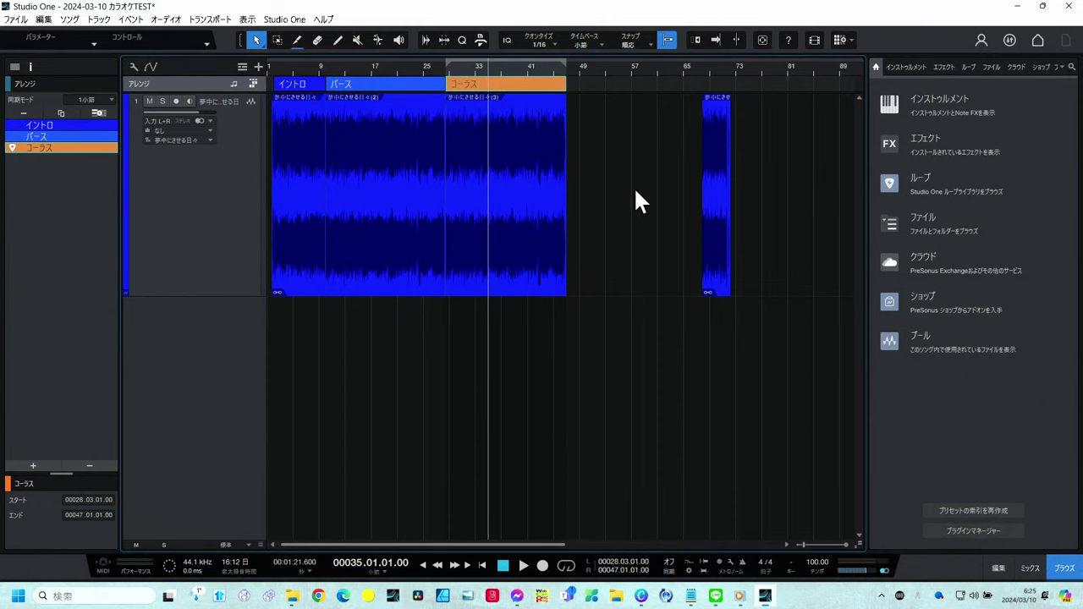
left_click_drag(719, 156, 584, 158)
left_click_drag(557, 65, 517, 97)
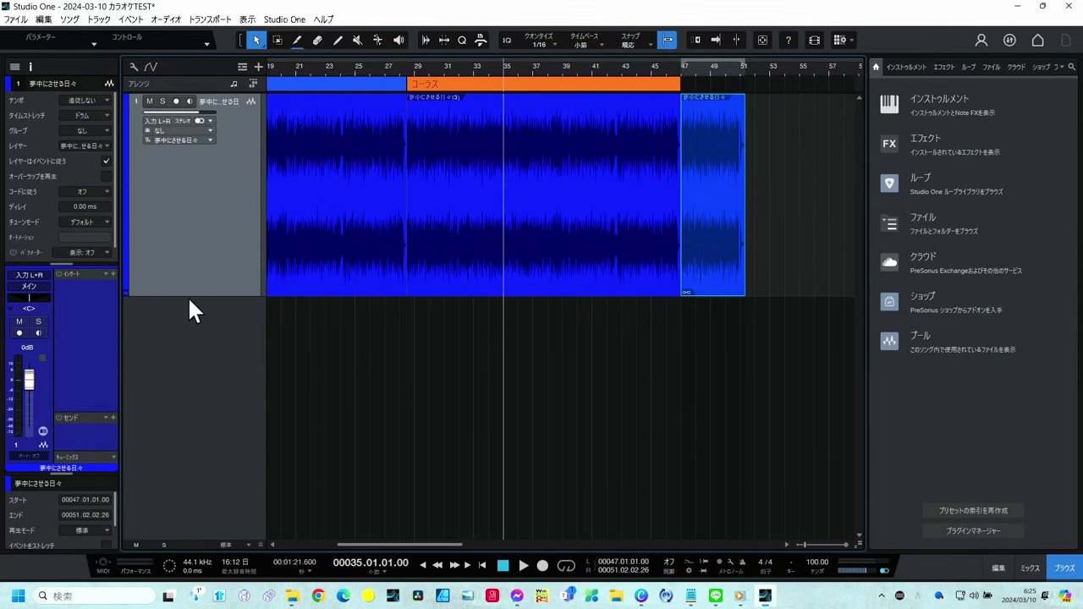
Add a record-armed mono audio track on input L below the song and lower that input's gain to -6.0 dB.
left_click_drag(188, 296, 179, 166)
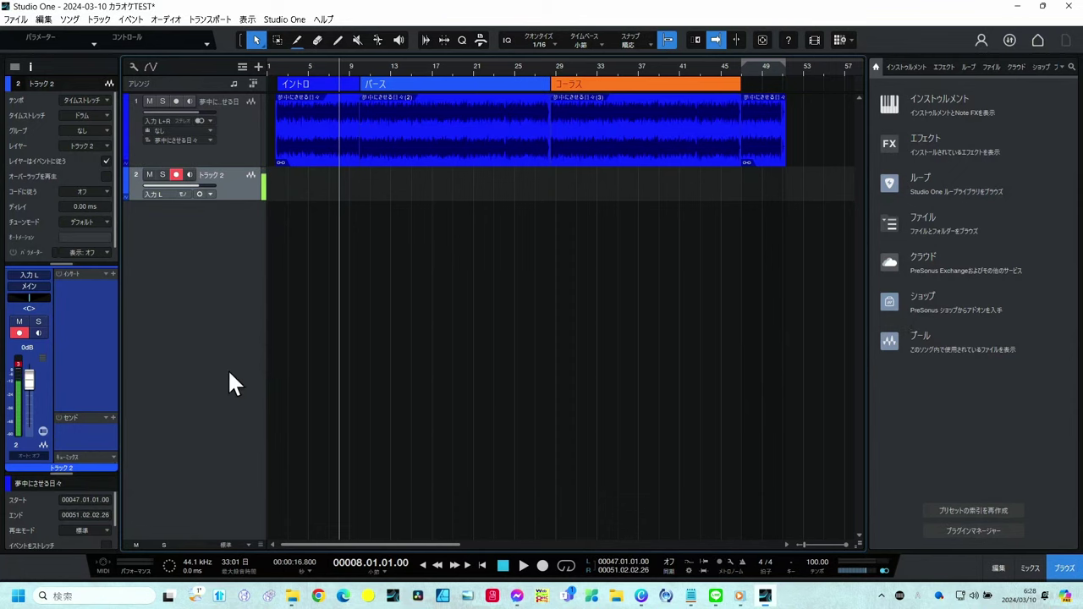
key("F3")
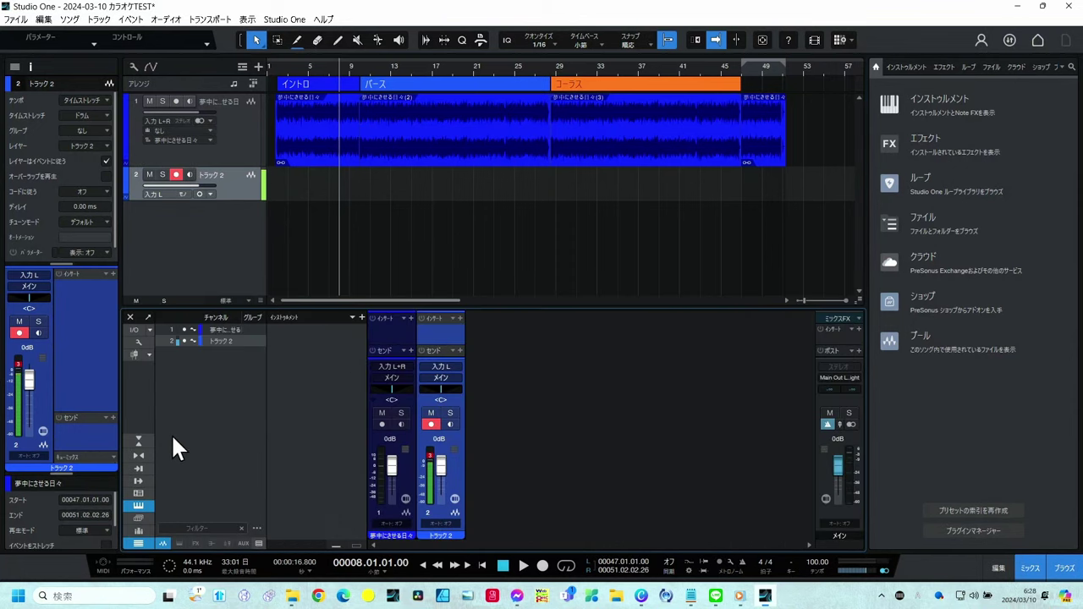
left_click(139, 469)
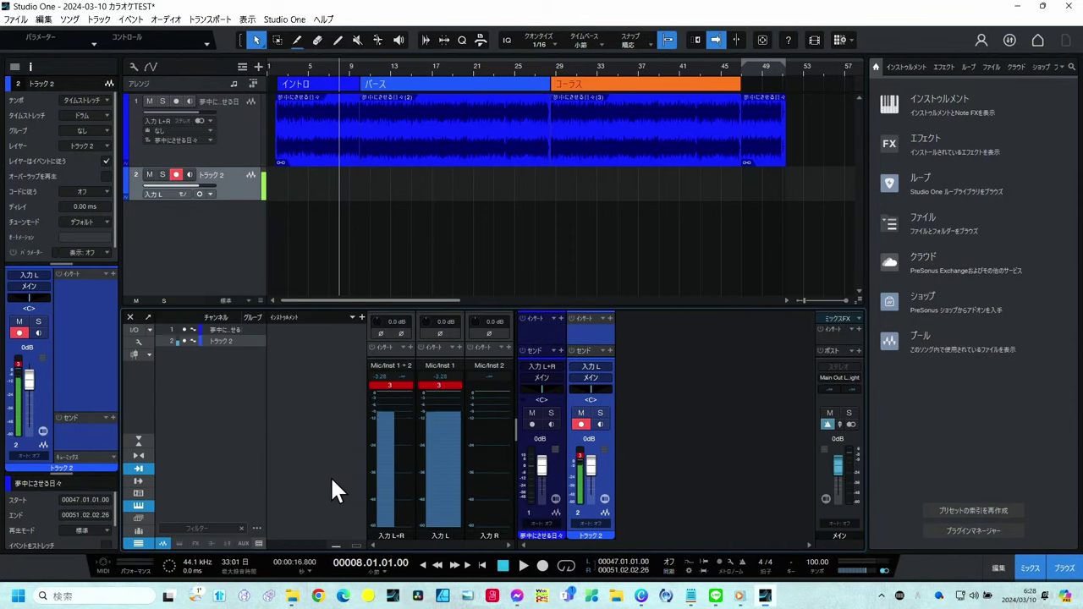
left_click_drag(428, 332, 426, 336)
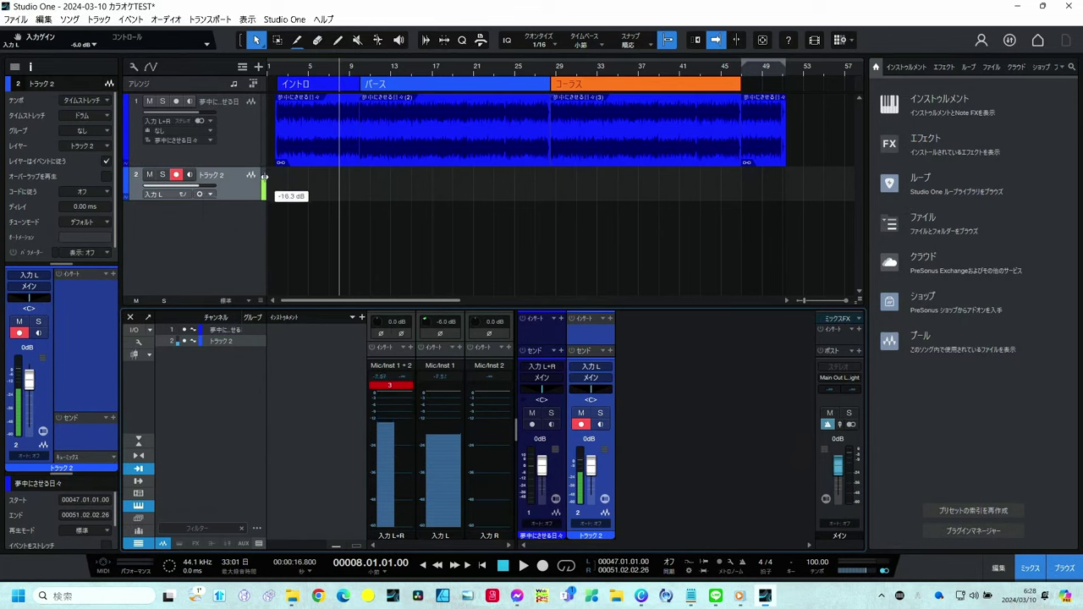
Record the hummed melody on track 2 from bar 7 to the end of the バース section in bar 28.
left_click(328, 65)
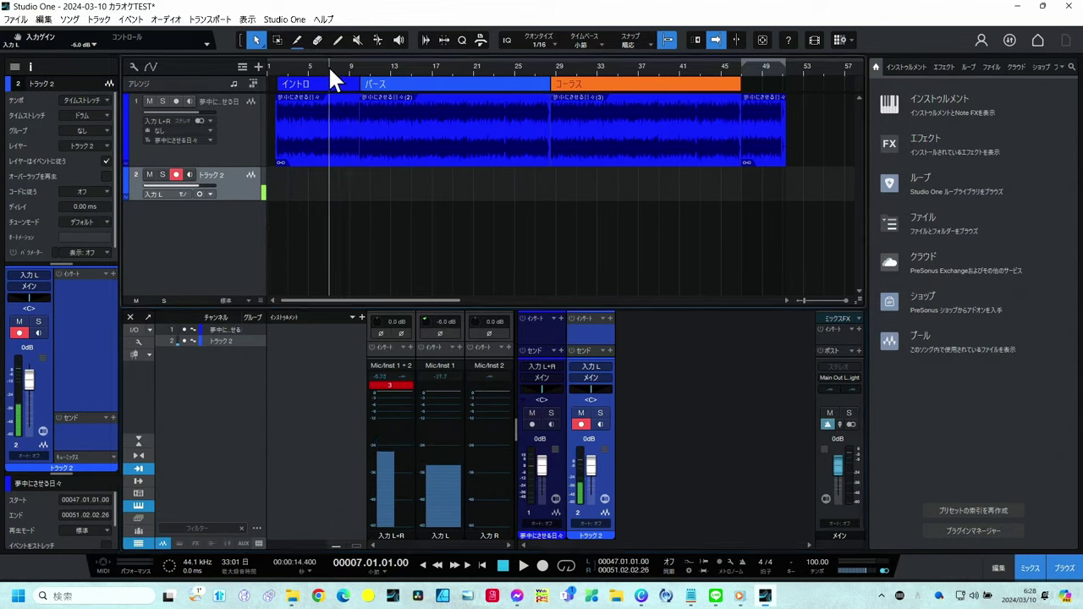
left_click(542, 566)
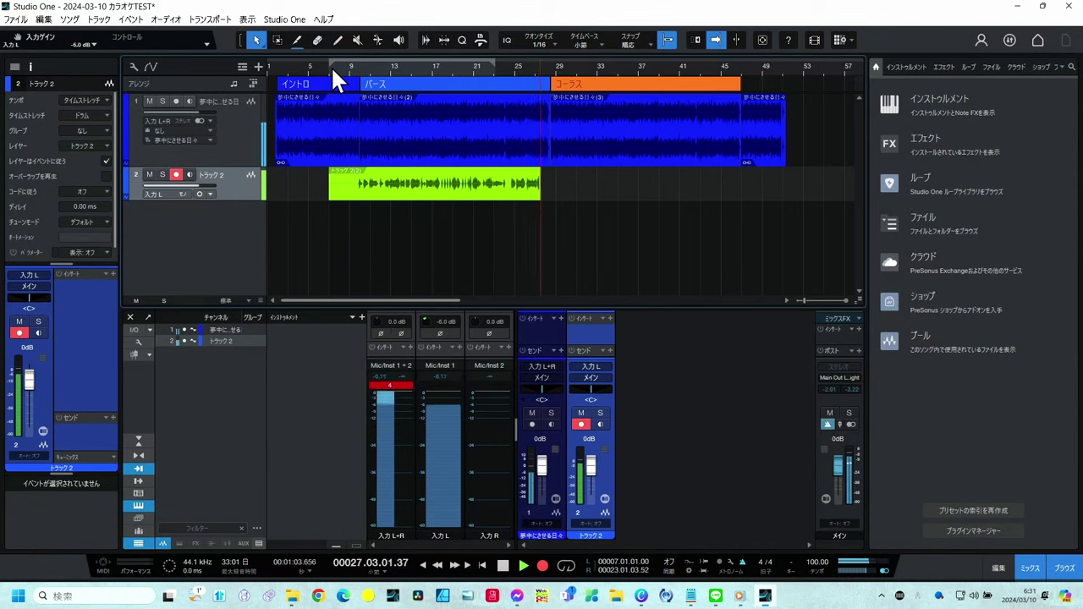
key("space")
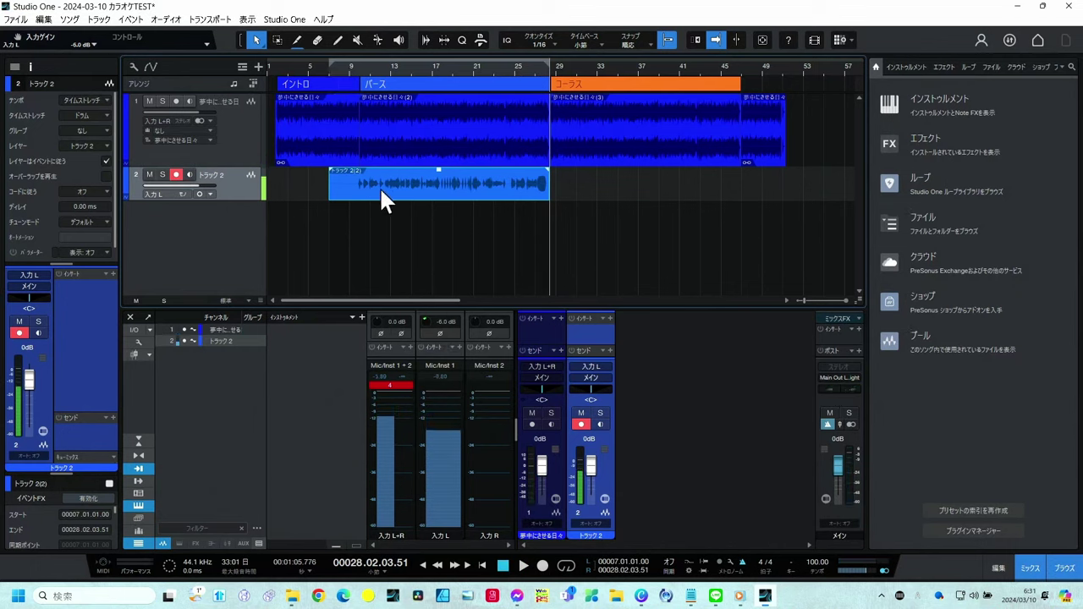
Open the recorded humming in Melodyne and raise the pitch center correction of all notes to the maximum.
key("ctrl")
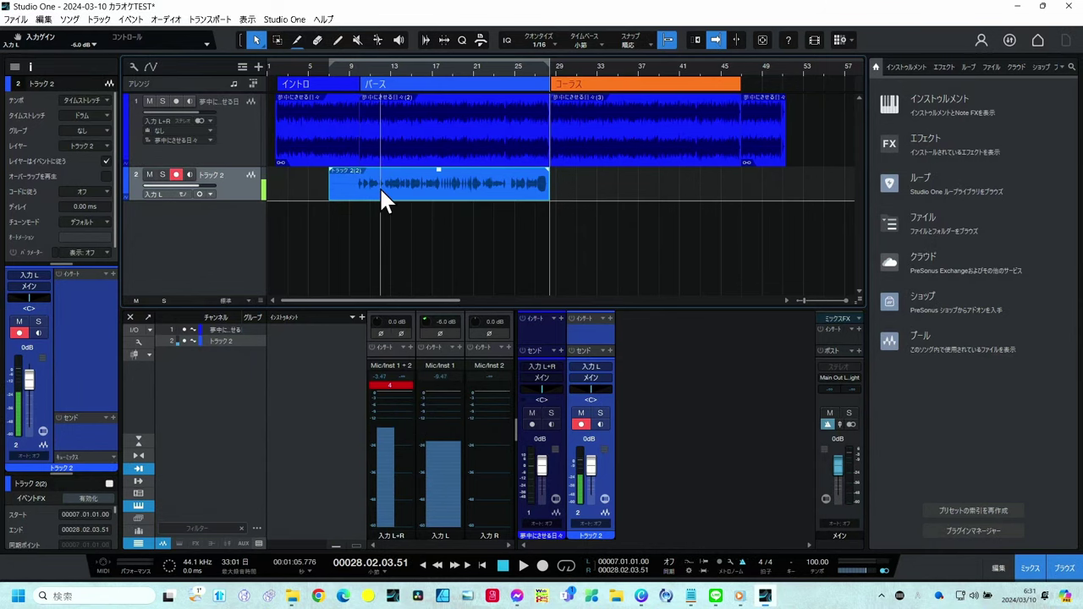
key("ctrl+m")
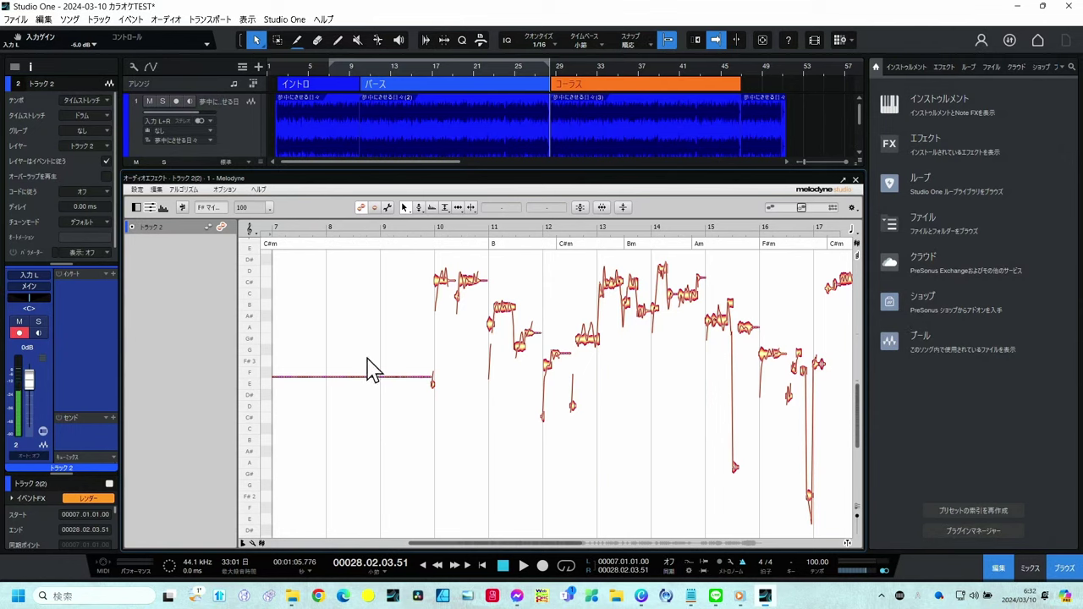
key("ctrl+a")
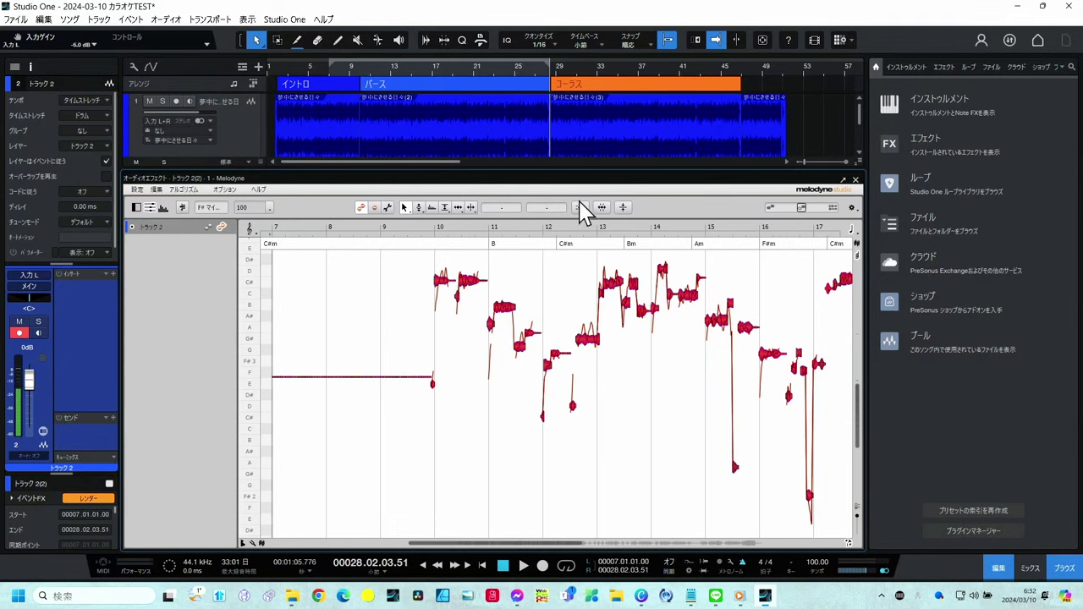
left_click(579, 208)
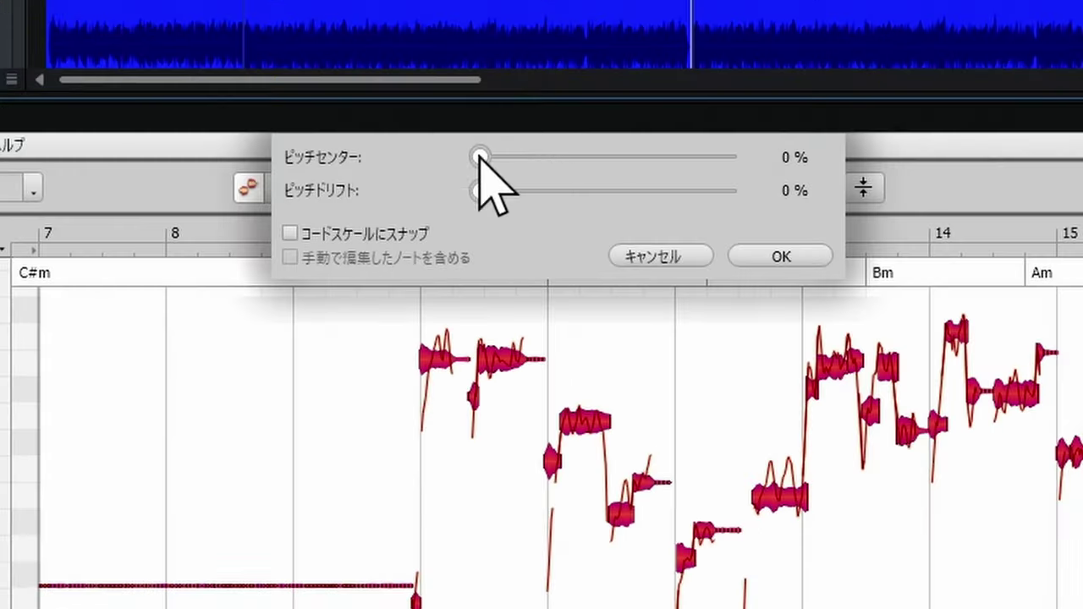
left_click_drag(480, 156, 845, 138)
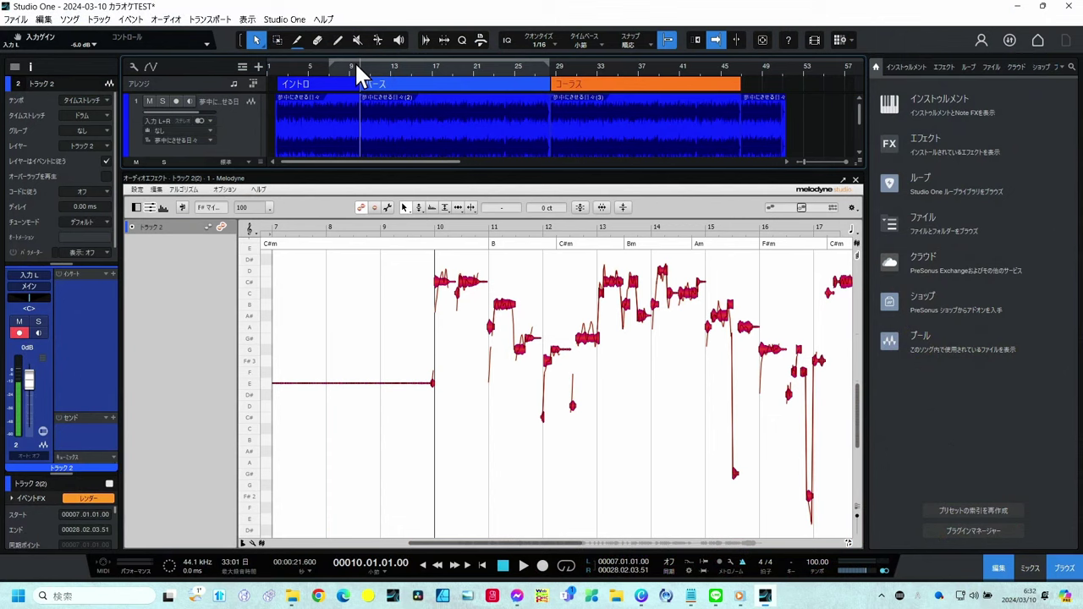
Play the pitch-corrected humming from bar 10 to check it and close the Melodyne editor.
left_click(353, 64)
key("space")
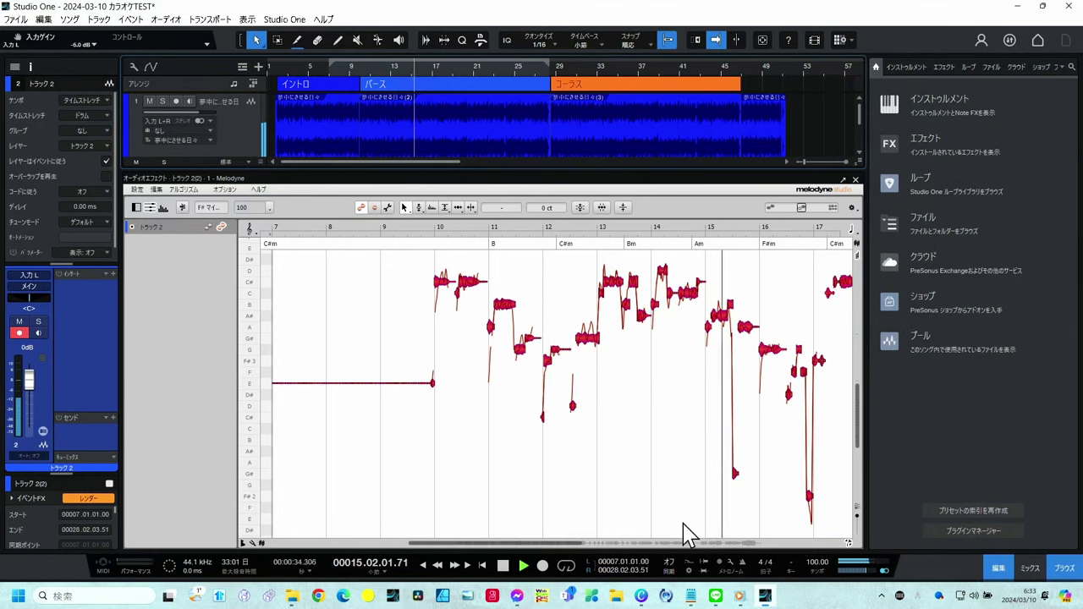
left_click(505, 567)
left_click(856, 180)
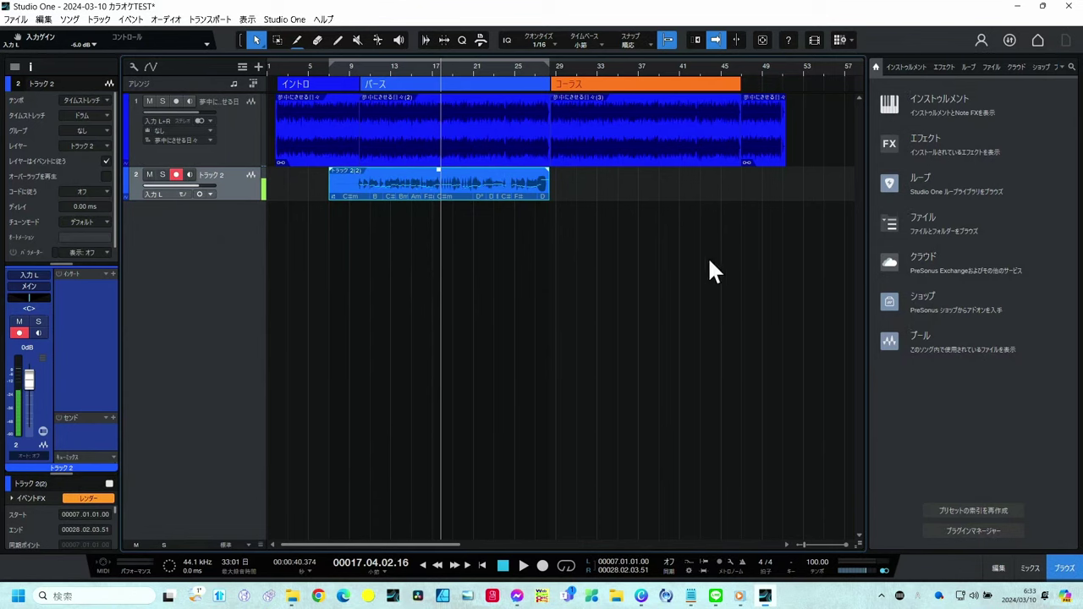
Add a Presence instrument track and load the Acoustic Piano - Ballad preset.
left_click(916, 67)
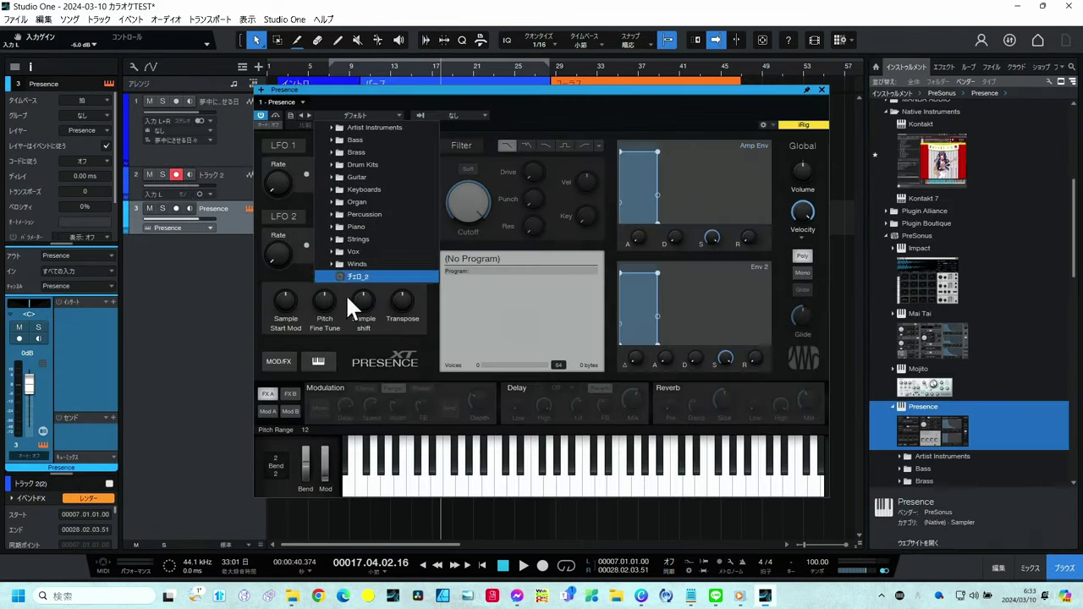
left_click(361, 227)
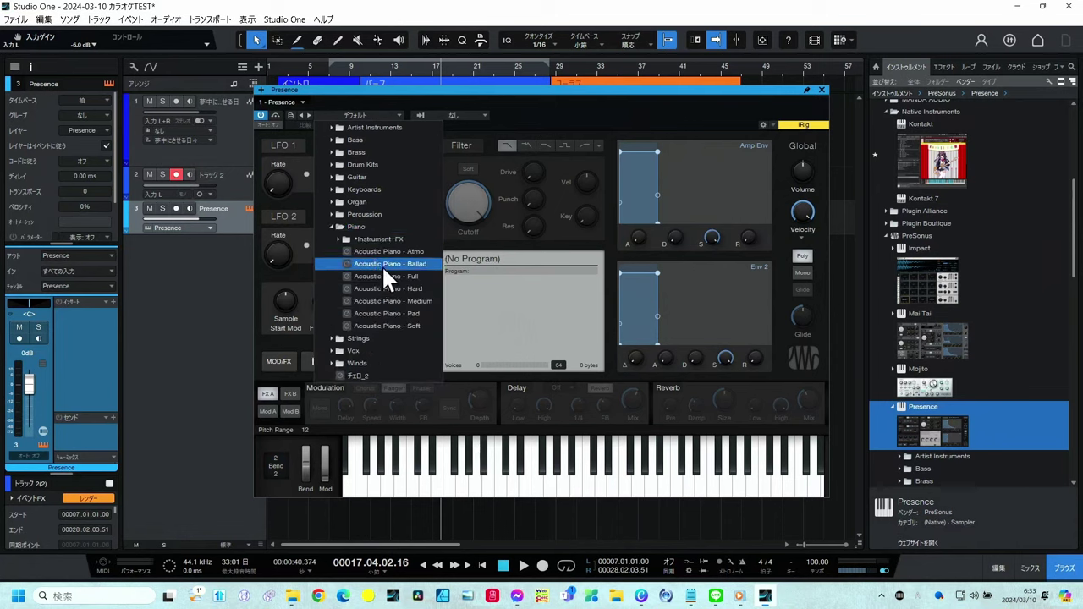
left_click(382, 263)
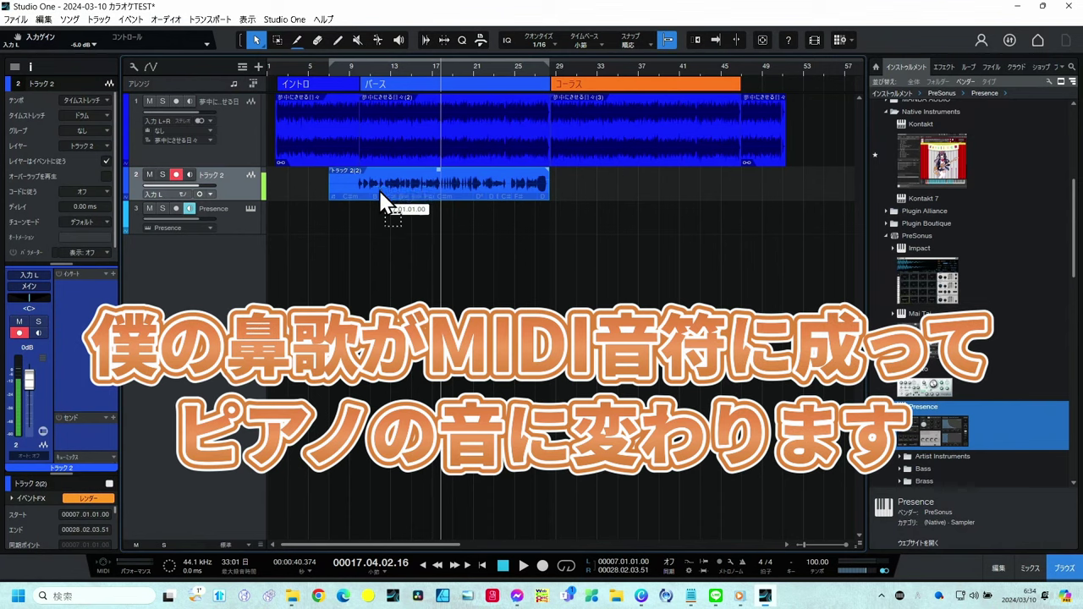
Copy the humming event onto the Presence track as notes, and mute and disarm track 2.
left_click_drag(386, 194, 381, 211)
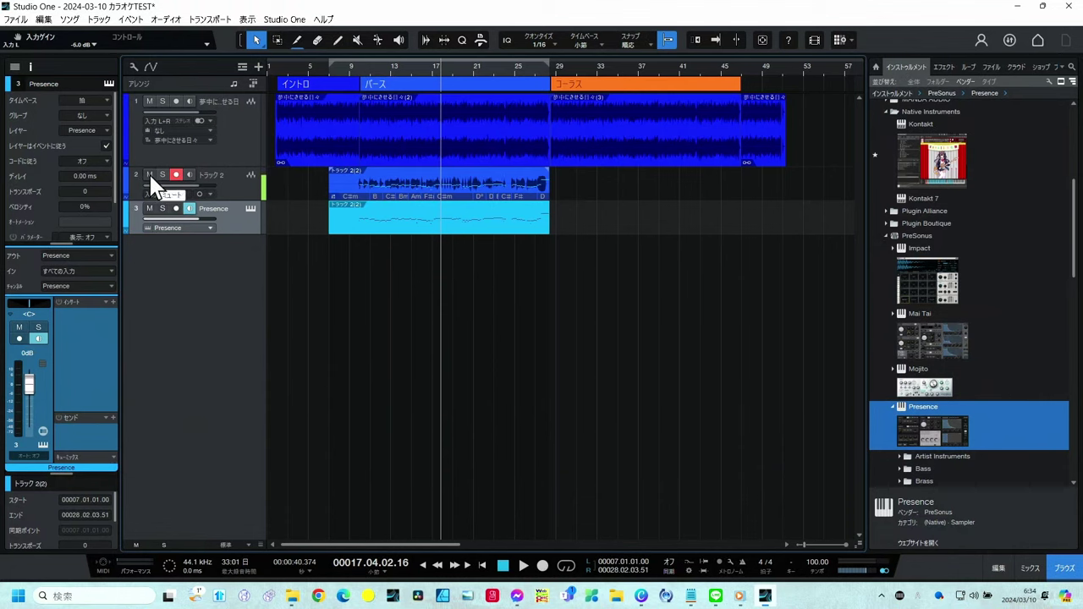
left_click(150, 174)
left_click(173, 175)
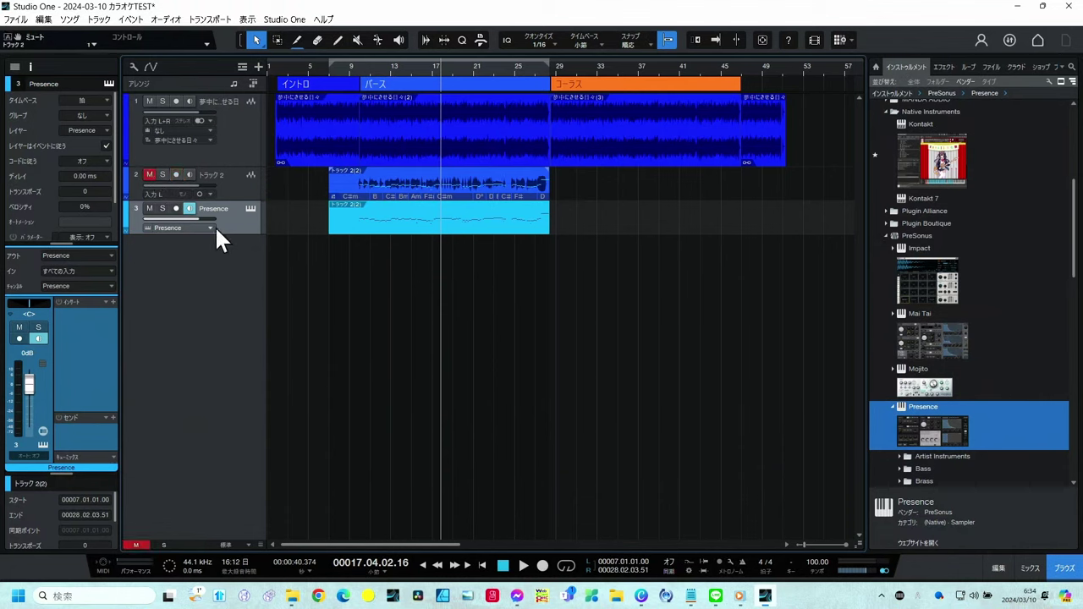
Raise the Presence track volume to about +6.2 dB and the velocity of all notes in its event to nearly 100%.
left_click_drag(199, 215, 211, 228)
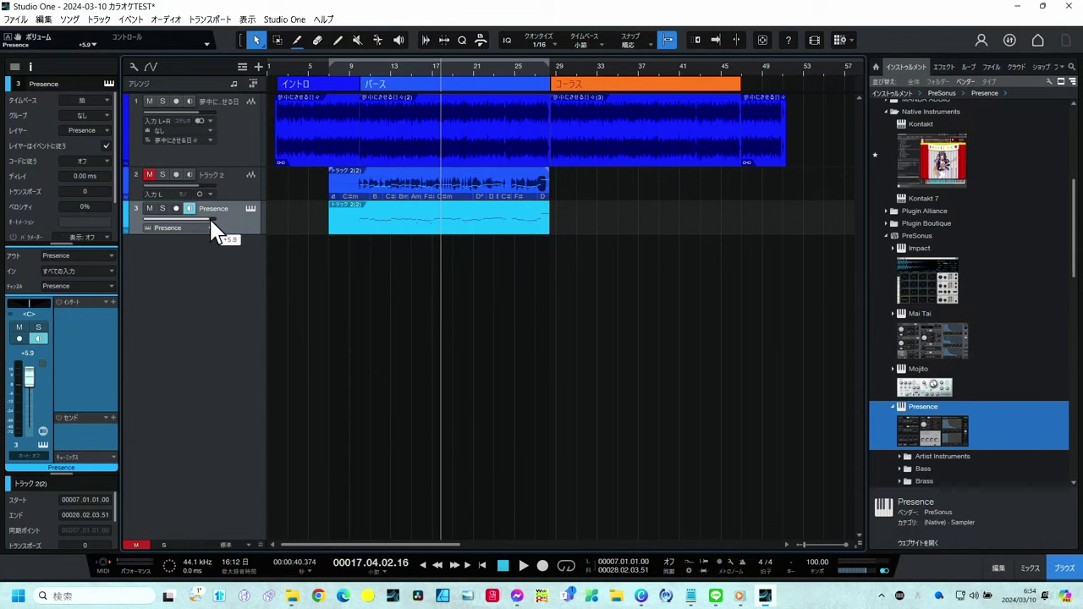
double_click(386, 225)
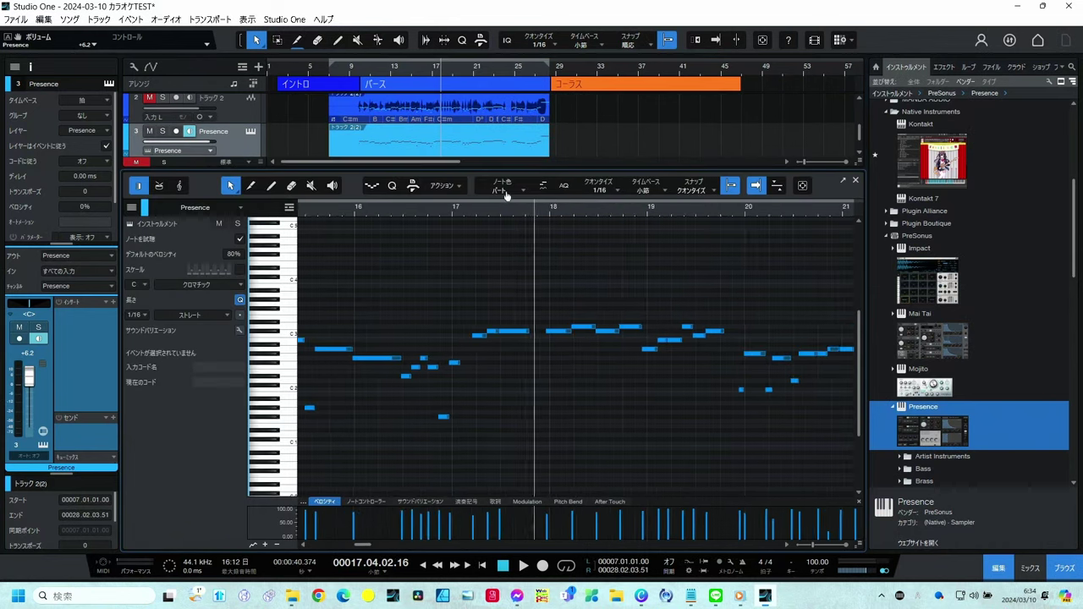
left_click_drag(506, 196, 506, 169)
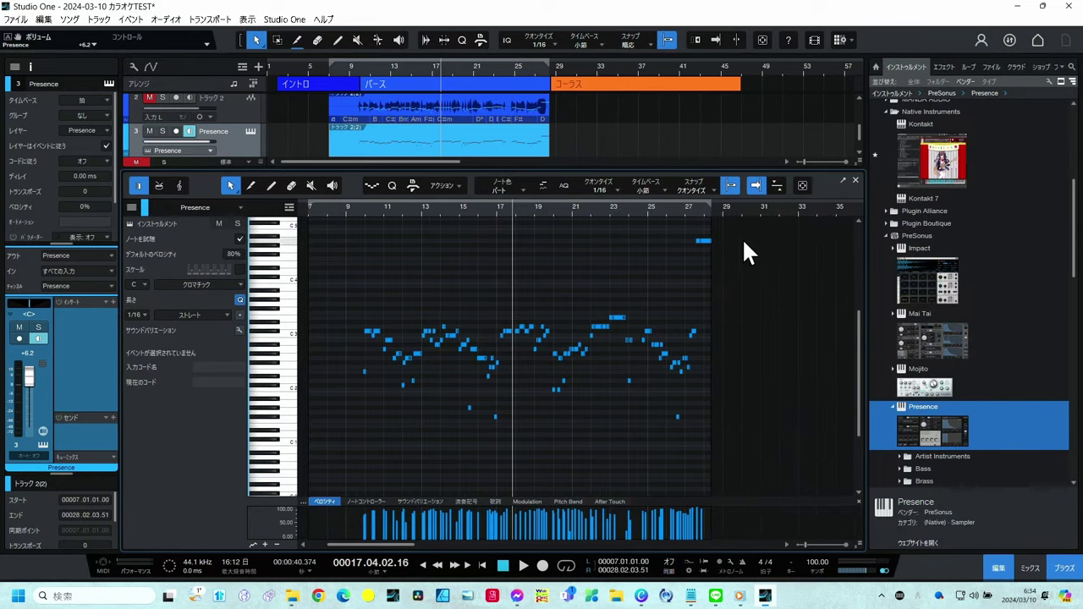
key("ctrl+a")
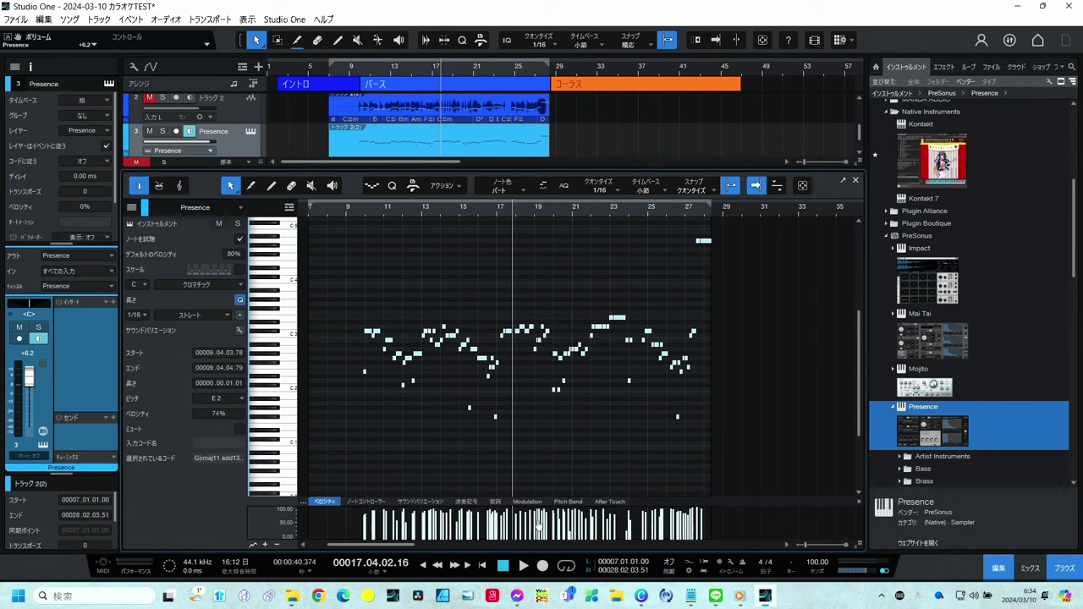
left_click_drag(546, 523, 557, 478)
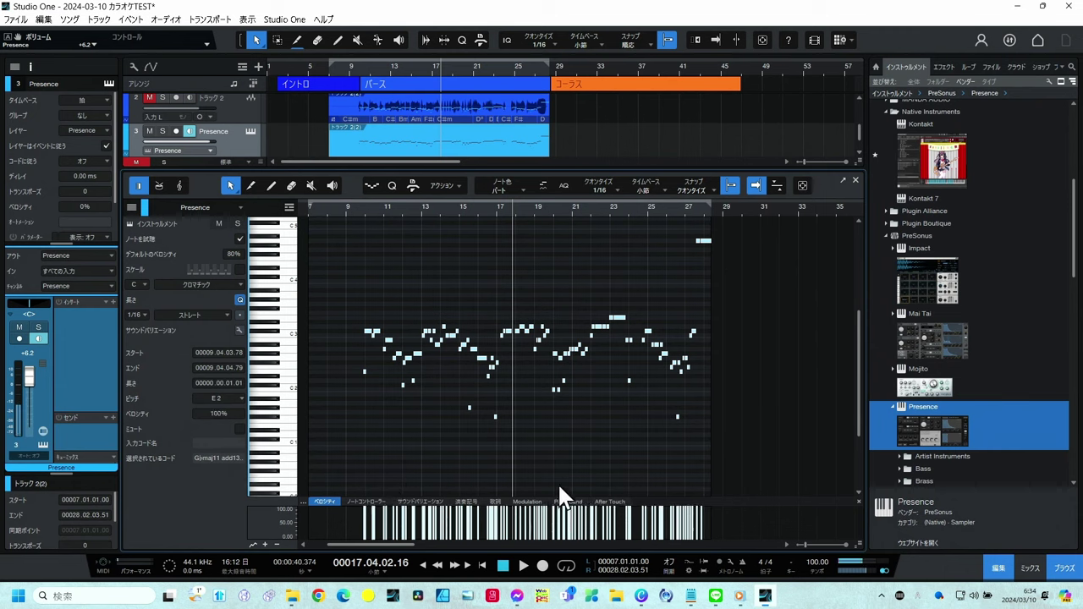
left_click_drag(544, 518, 545, 523)
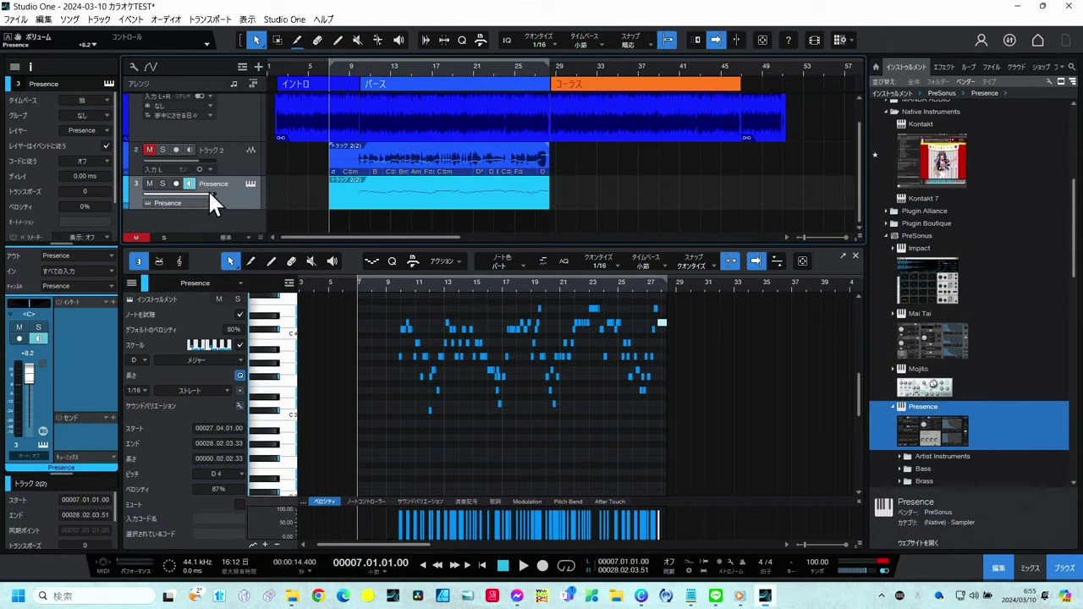
Set the Presence track volume to +10.0 dB and the song track to -1.5 dB, playing the mix from bar 7.
left_click_drag(208, 194, 215, 193)
scroll(226, 135, "up", 1)
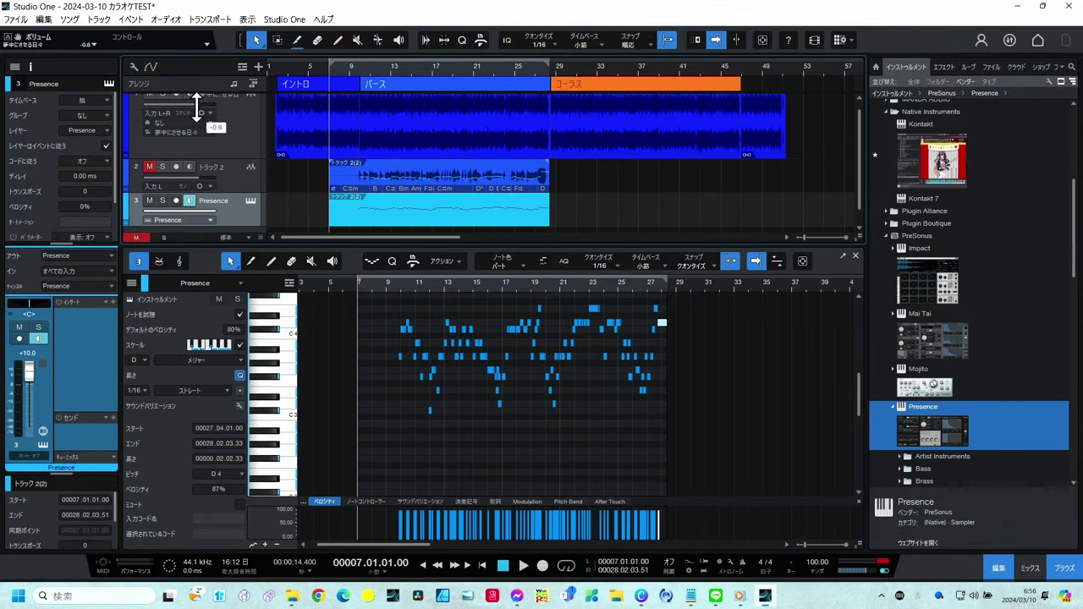
key("space")
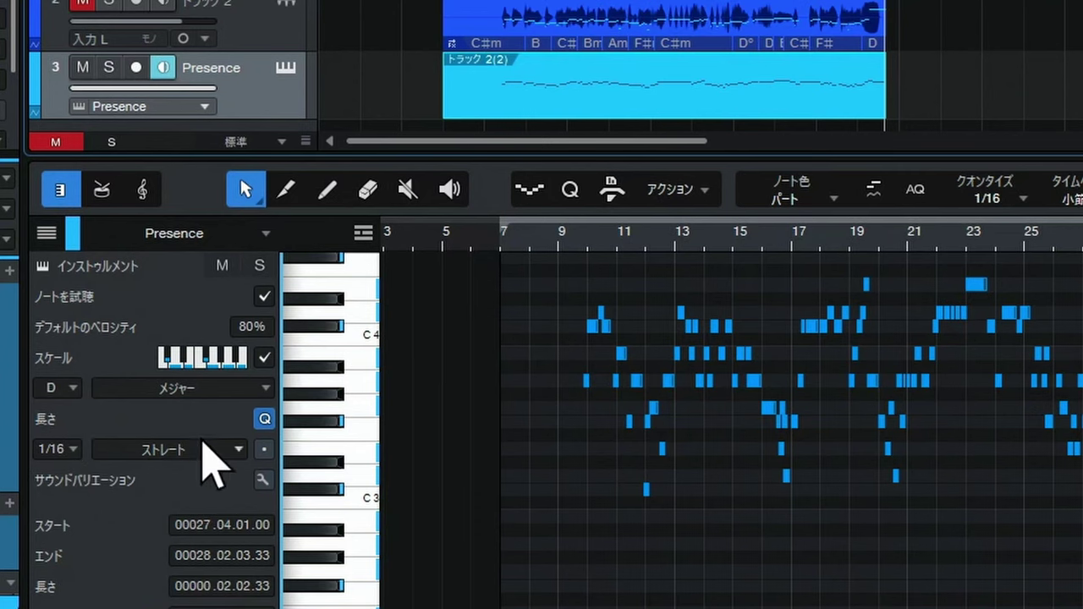
left_click(263, 359)
left_click(264, 360)
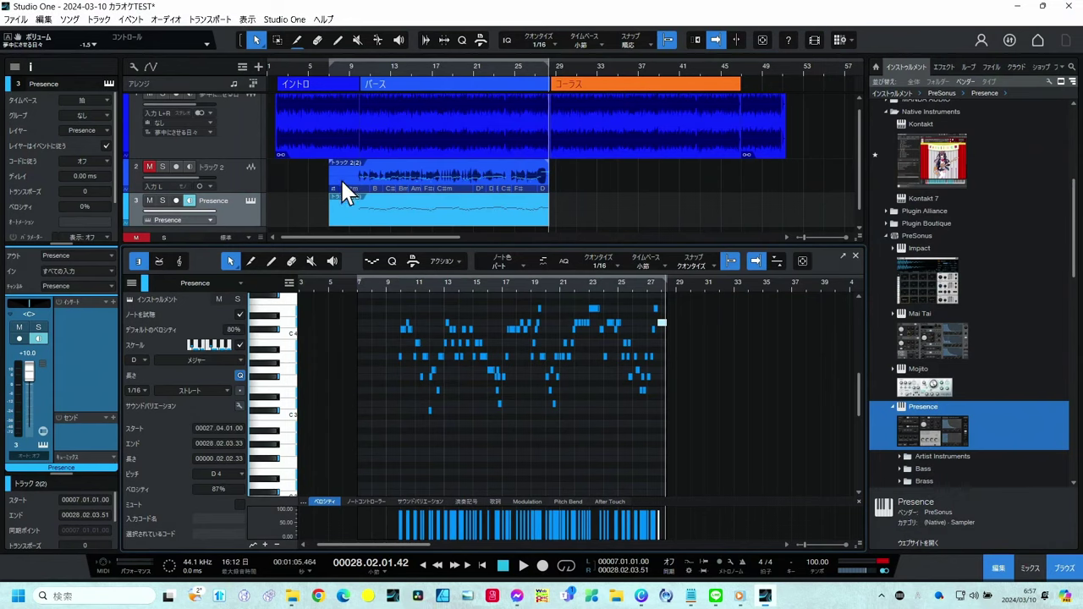
Trim the start of the Presence event to bar 9 and place a duplicate of it directly behind, aligned with the chorus section.
left_click_drag(331, 201, 349, 201)
key("e")
key("e")
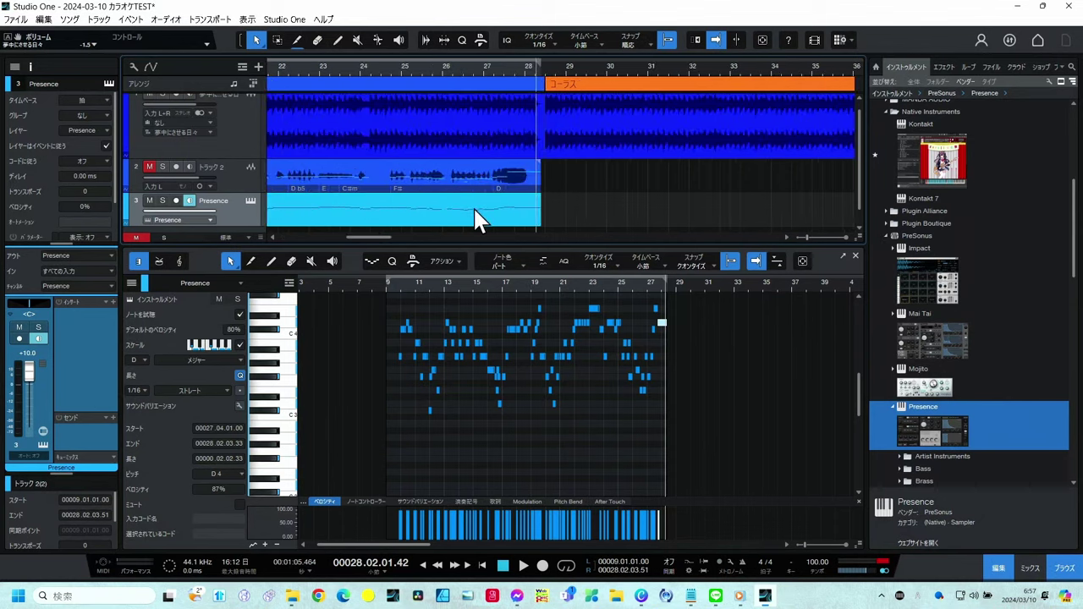
key("d")
left_click_drag(568, 216, 579, 217)
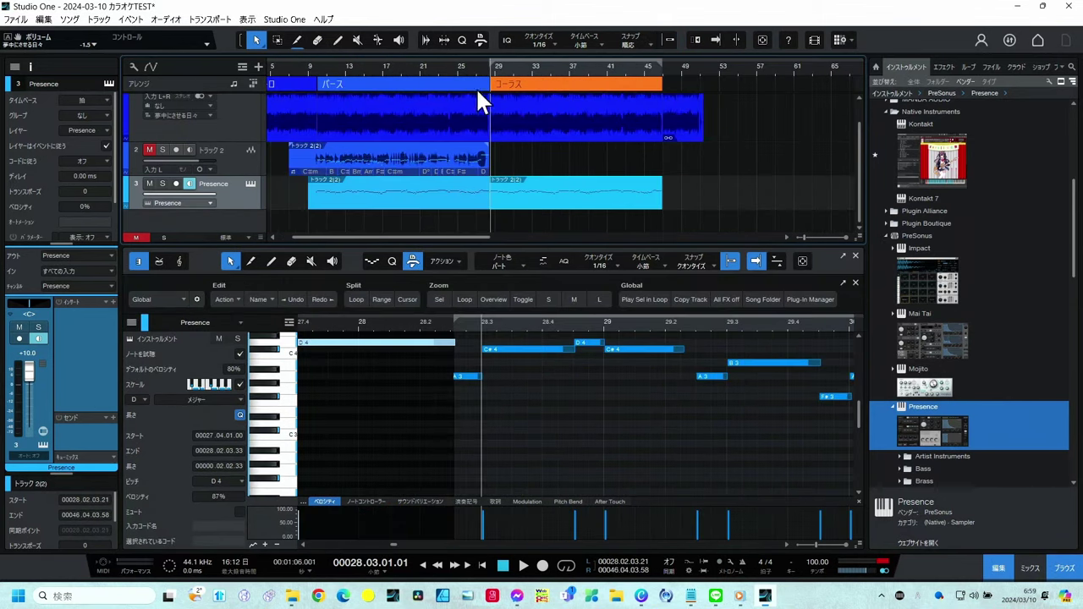
Play the transition into the chorus from the end of bar 26 to check the timing of the duplicated melody.
left_click(475, 71)
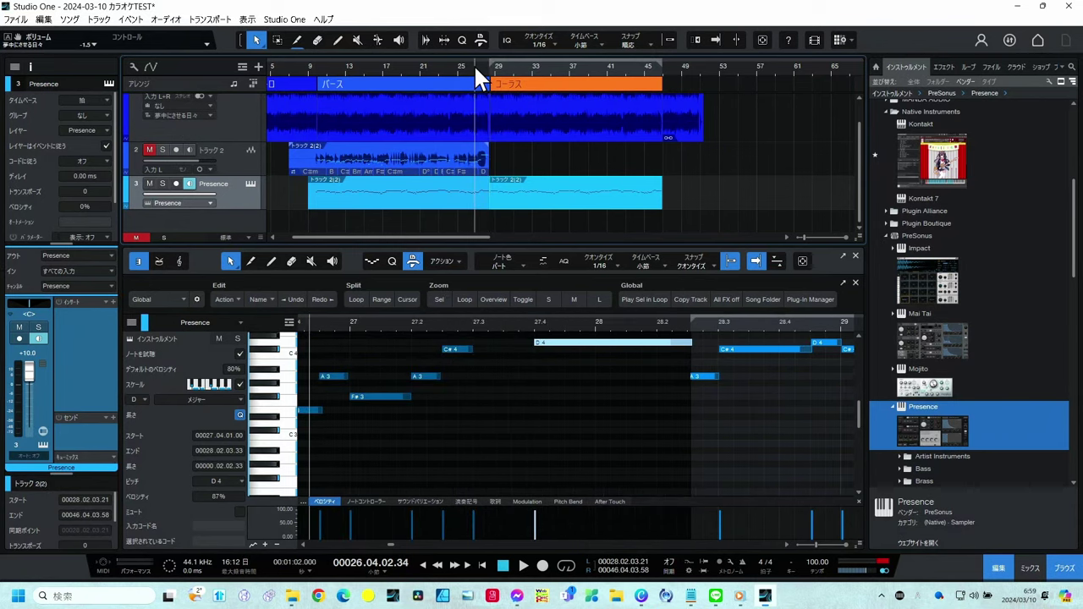
key("space")
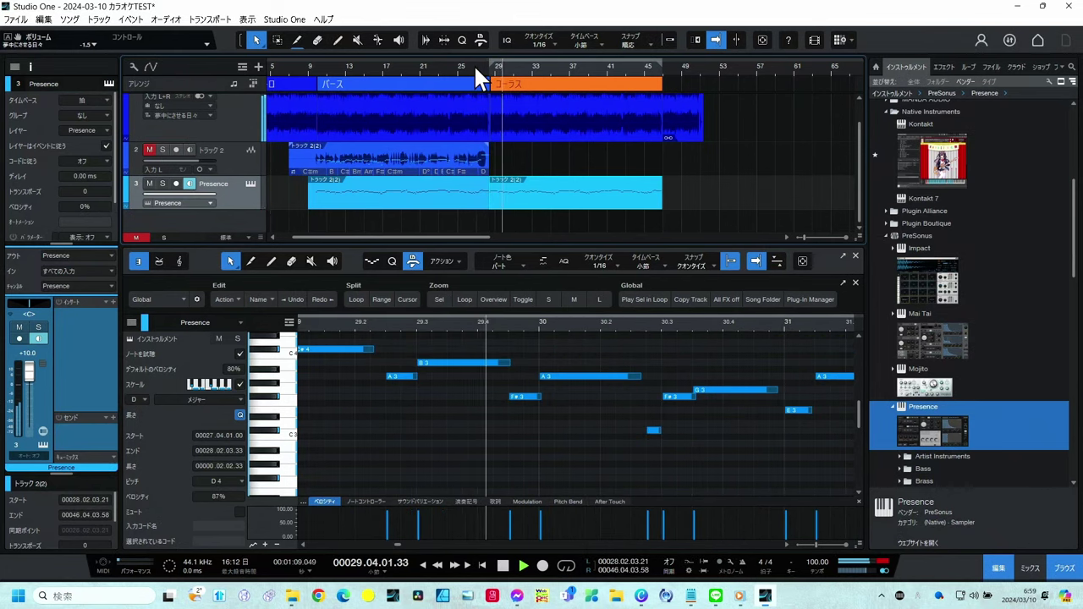
left_click(474, 64)
left_click_drag(474, 64, 474, 43)
key("space")
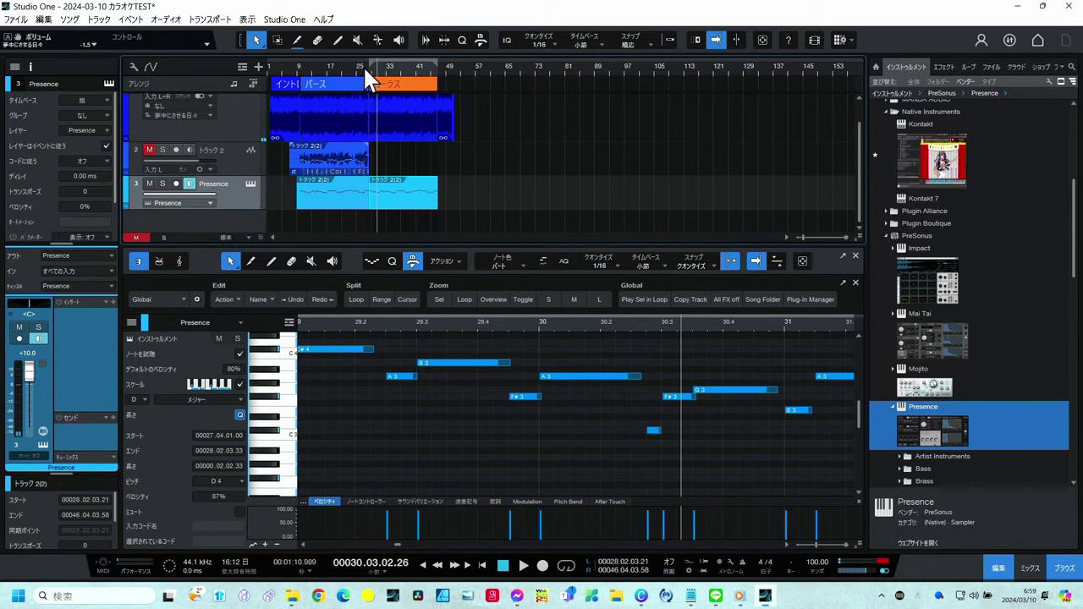
Raise the long opening C#4 note to D4 in both Presence events, at bar 28.3 and at bar 10.
left_click_drag(363, 65, 369, 144)
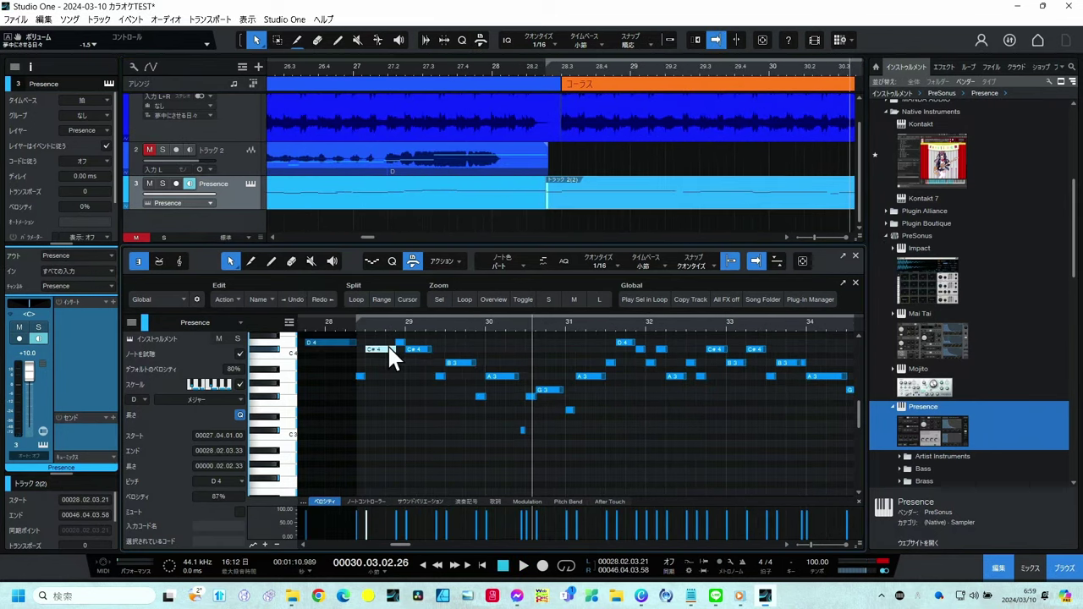
left_click_drag(389, 346, 359, 283)
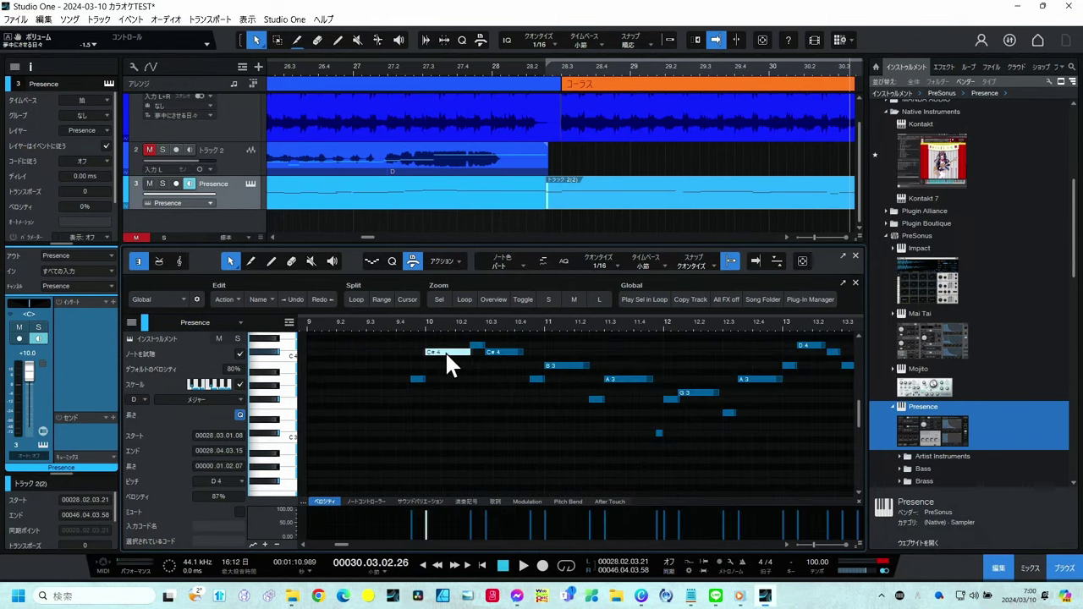
left_click_drag(445, 352, 446, 348)
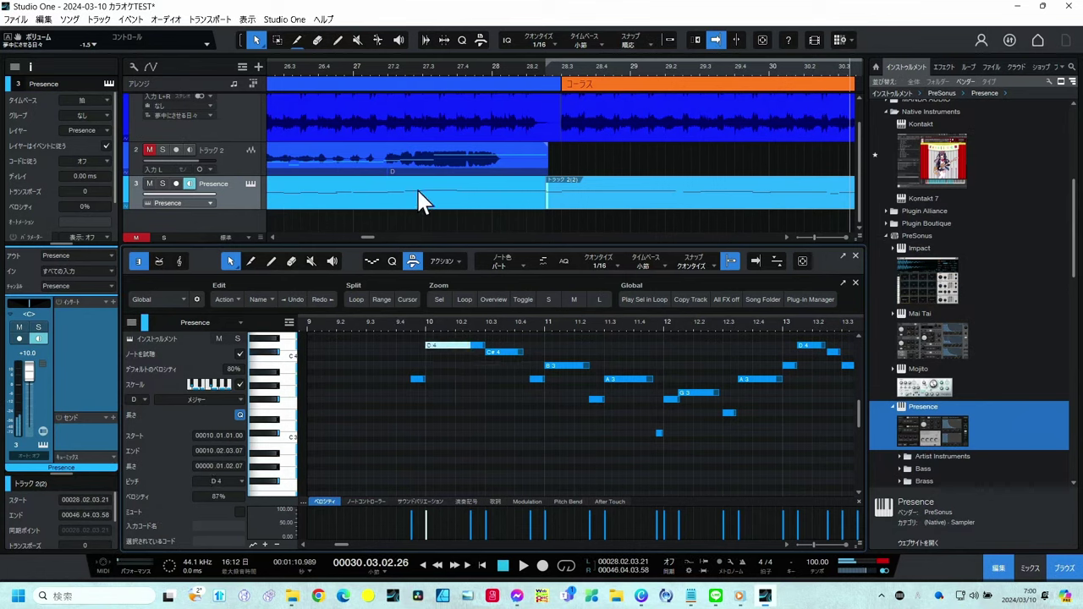
Play from shortly before the chorus to check the corrected opening note against the song.
left_click_drag(460, 74, 488, 72)
key("space")
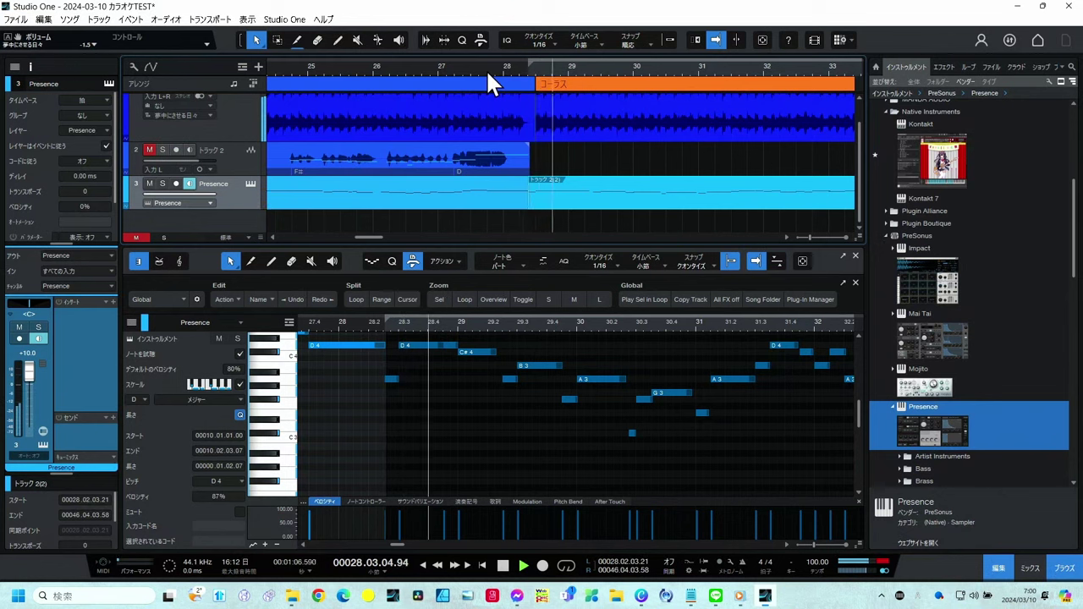
left_click_drag(487, 72, 487, 47)
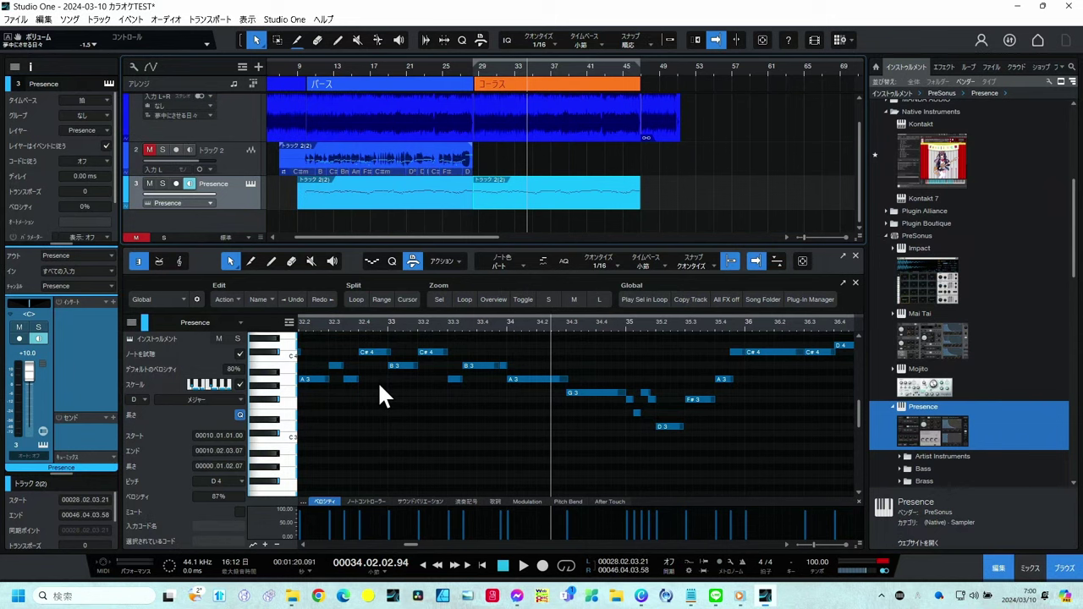
Merge the verse and chorus events on the Presence track into one event.
left_click_drag(673, 198, 379, 195)
key("g")
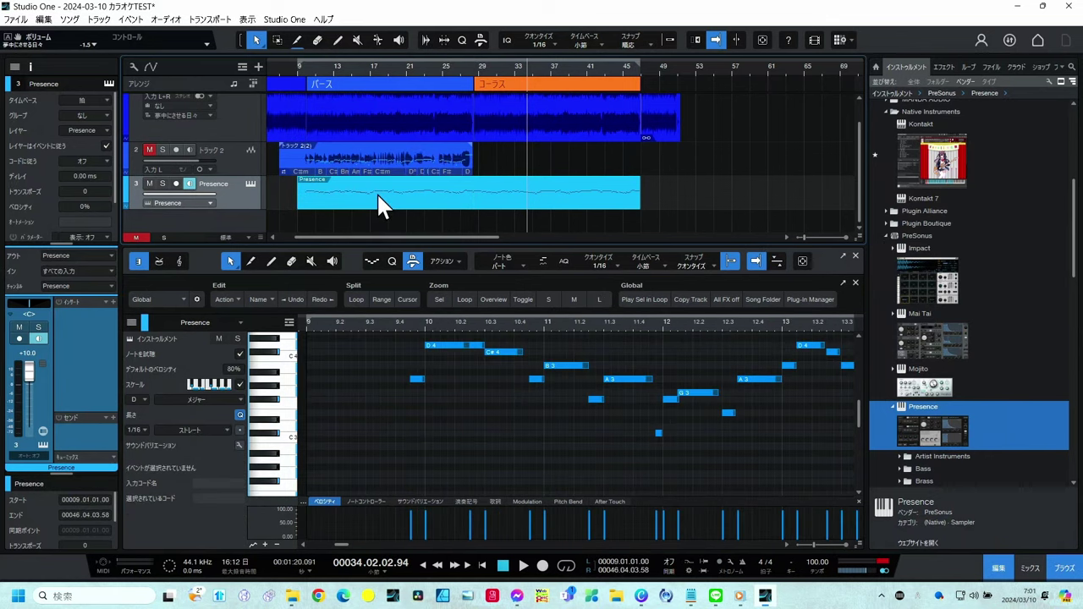
Export the merged Presence event as a MIDI file to the MIDI書き出し folder and import Presence.mid into the Synthesizer V Studio Plugin.
left_click(997, 65)
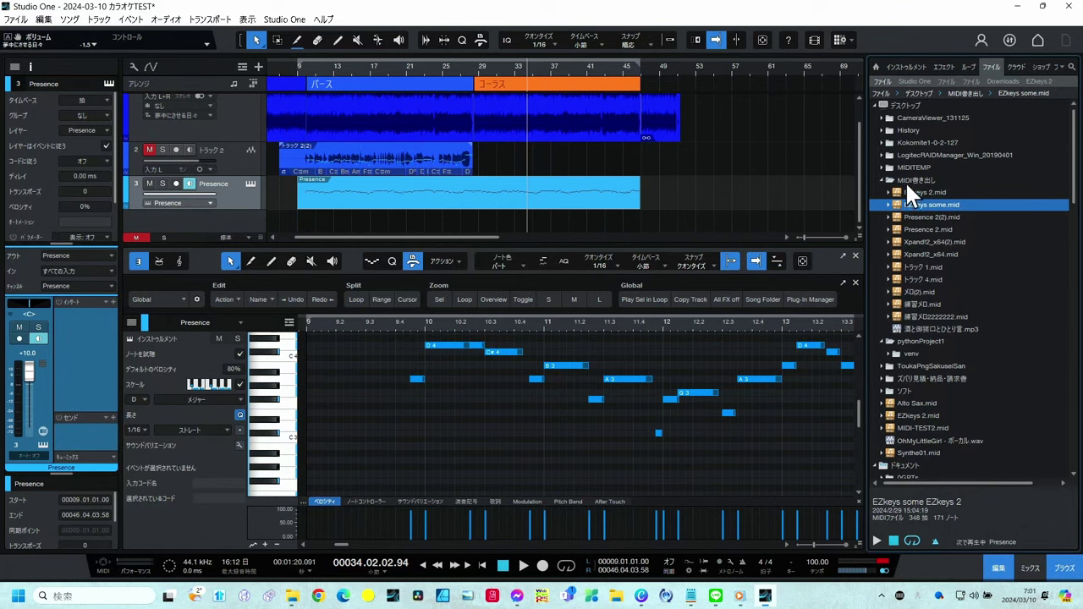
left_click_drag(523, 199, 909, 245)
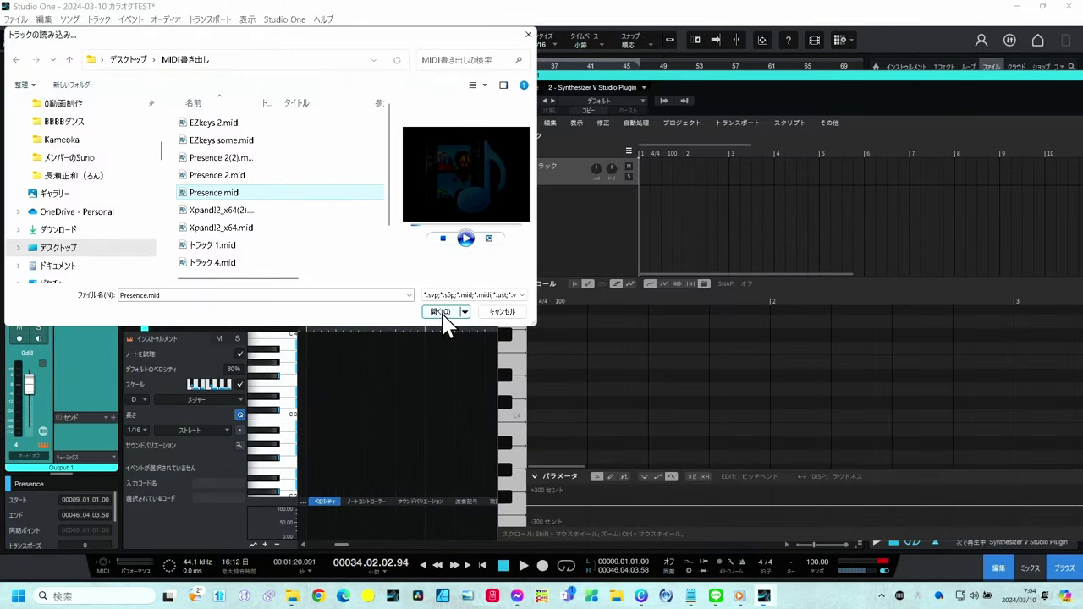
left_click(441, 312)
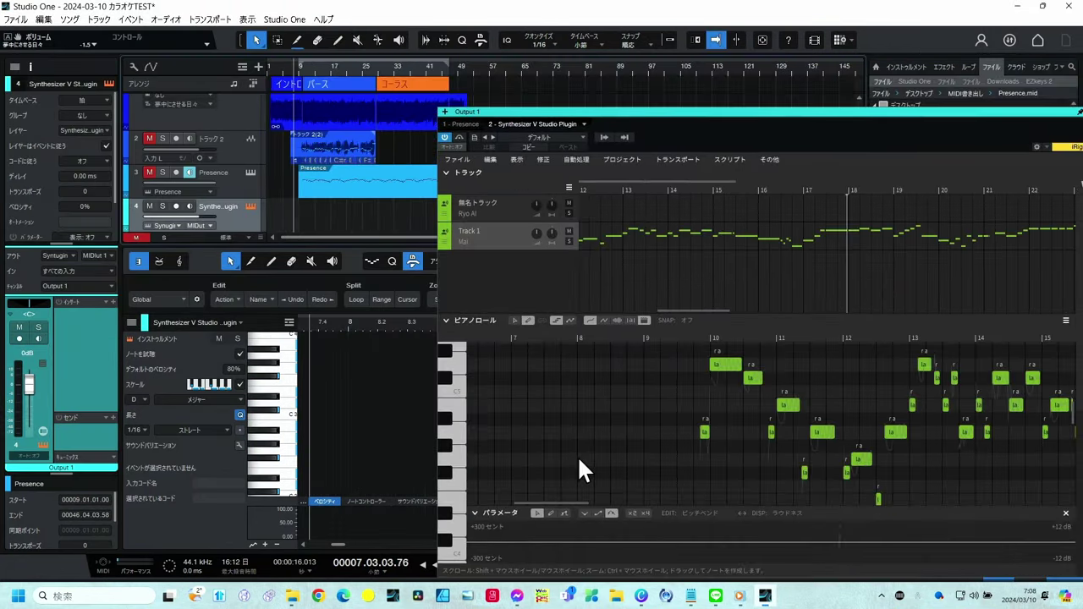